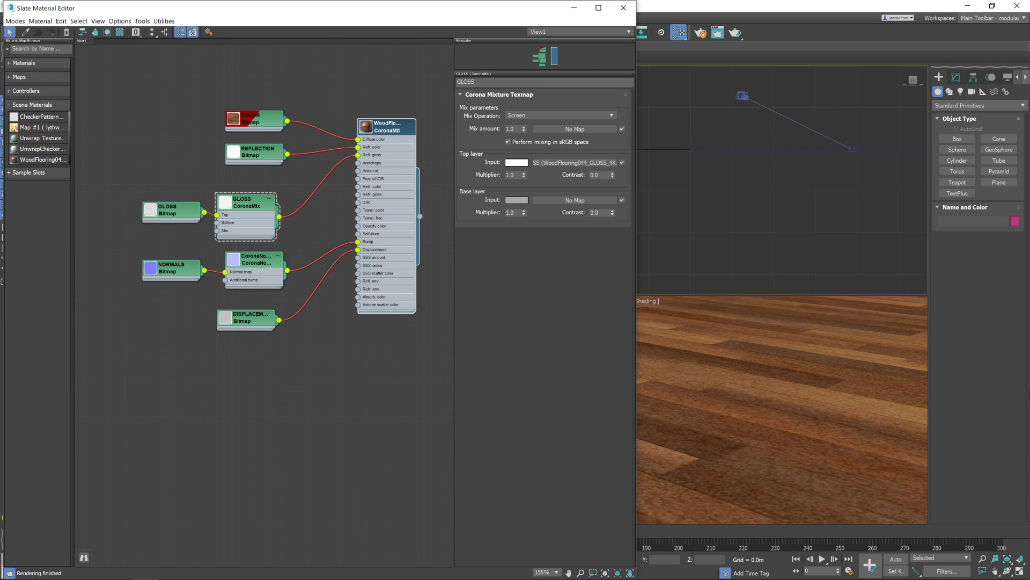
Spread out the node graph by moving the normal and displacement nodes down and the GLOSS nodes away from the wood material
left_click(248, 204)
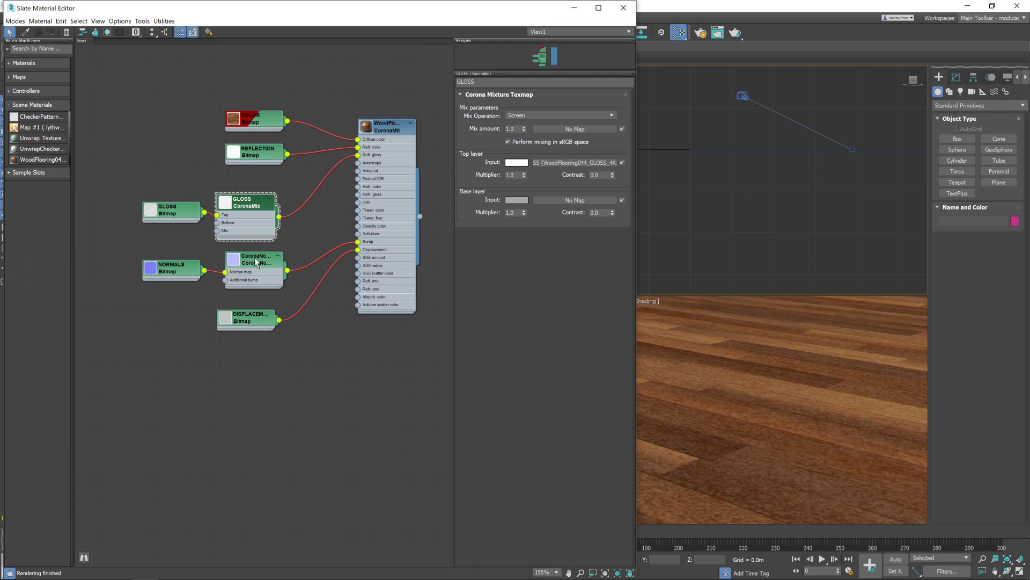
left_click_drag(125, 243, 305, 376)
left_click_drag(261, 267, 252, 426)
left_click_drag(124, 184, 297, 288)
left_click_drag(255, 205, 198, 204)
left_click_drag(401, 135, 409, 143)
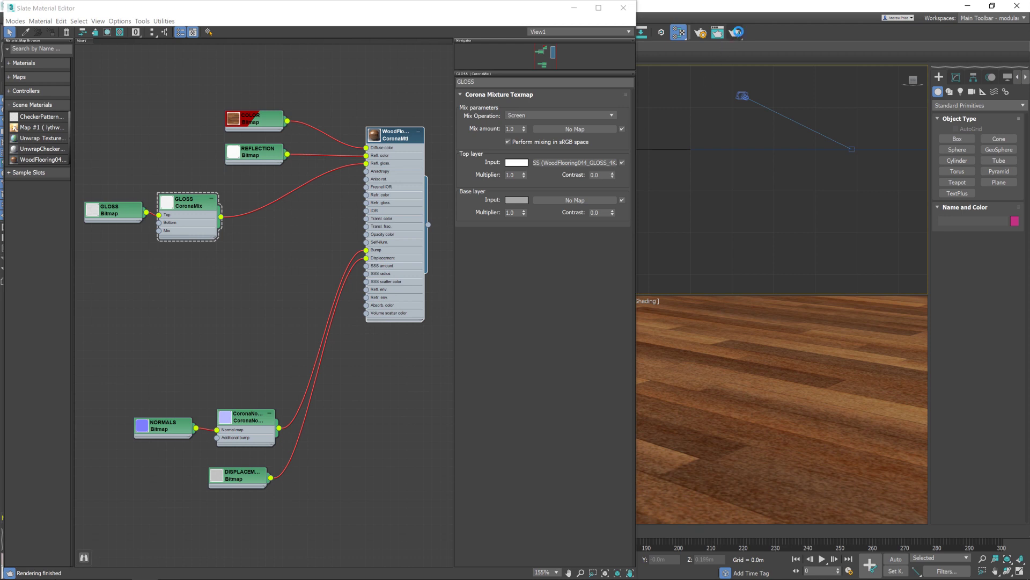
Stop the regular render, start Corona interactive rendering, and place the frame buffer beside the material editor
left_click(737, 33)
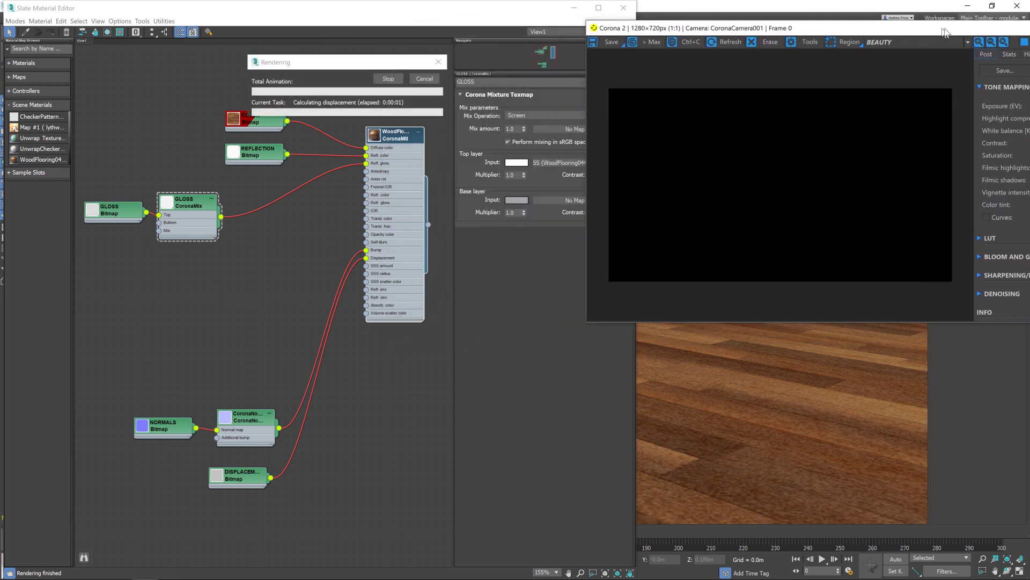
left_click(966, 46)
left_click(398, 77)
left_click(983, 51)
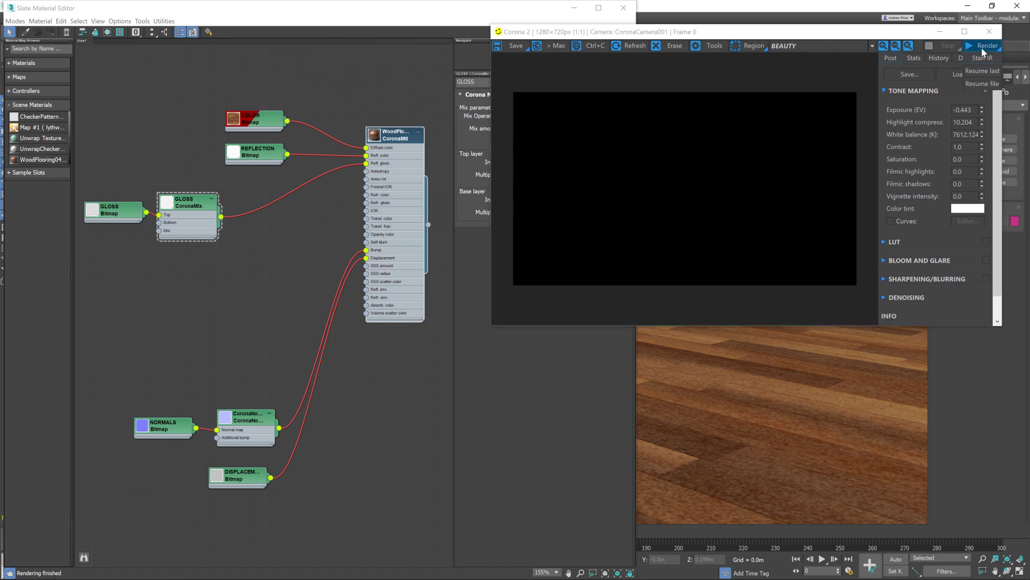
left_click(988, 60)
left_click_drag(782, 36, 929, 15)
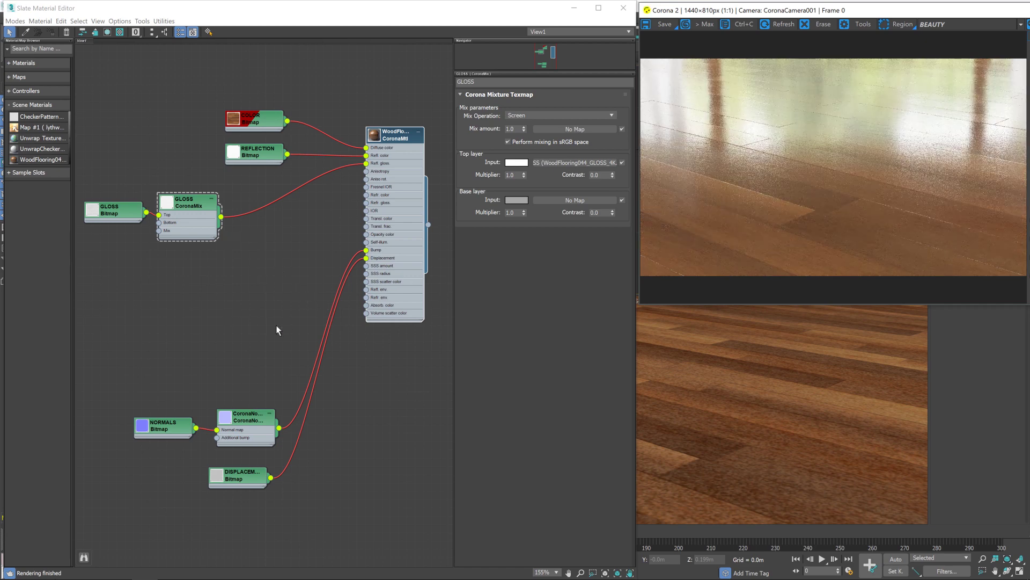
Add a CoronaLightMtl below the wood flooring material and name it Preview
right_click(364, 351)
mouse_move(408, 352)
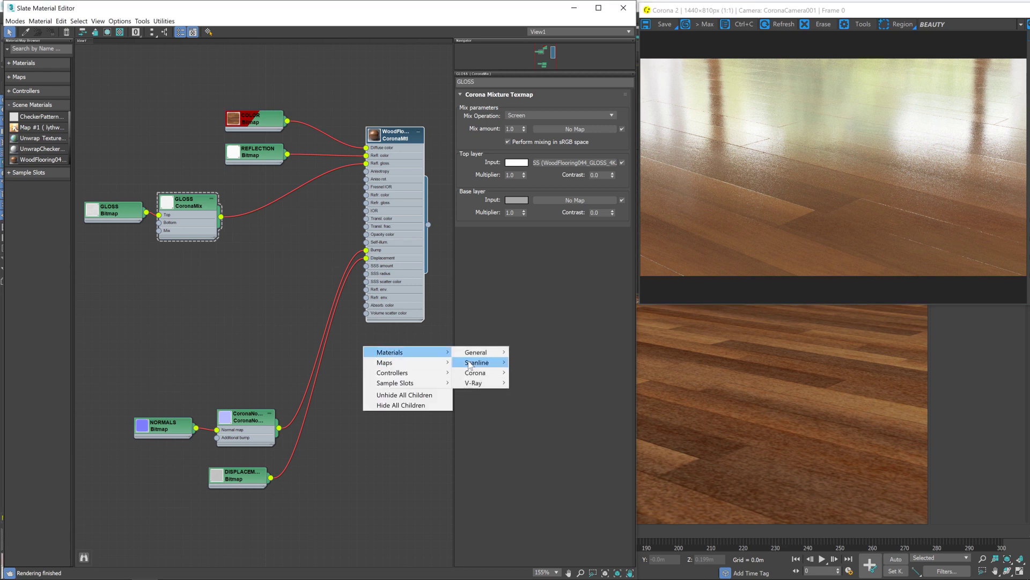
mouse_move(480, 374)
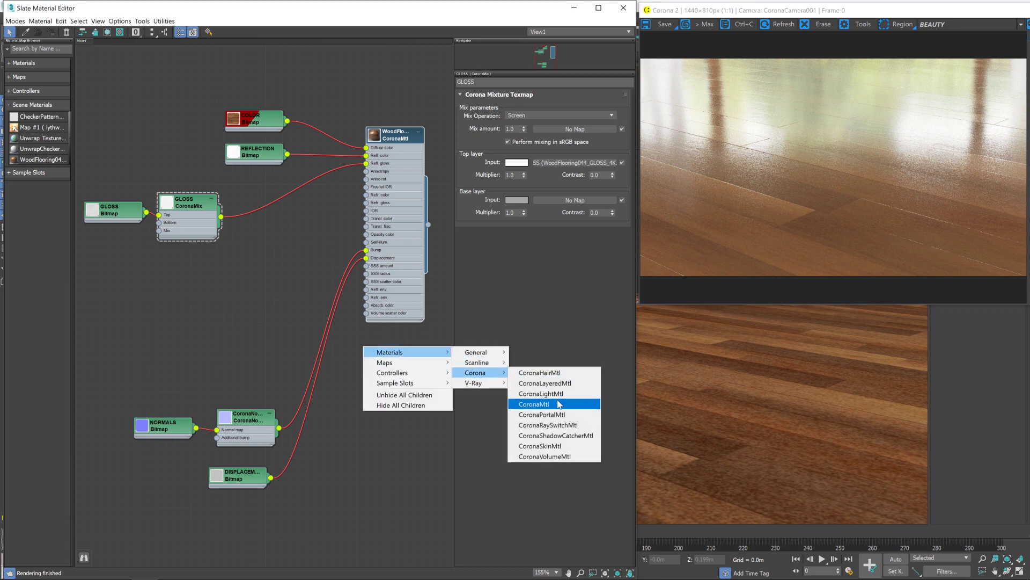
left_click(541, 394)
left_click_drag(352, 342, 375, 350)
left_click(504, 81)
type("Preview")
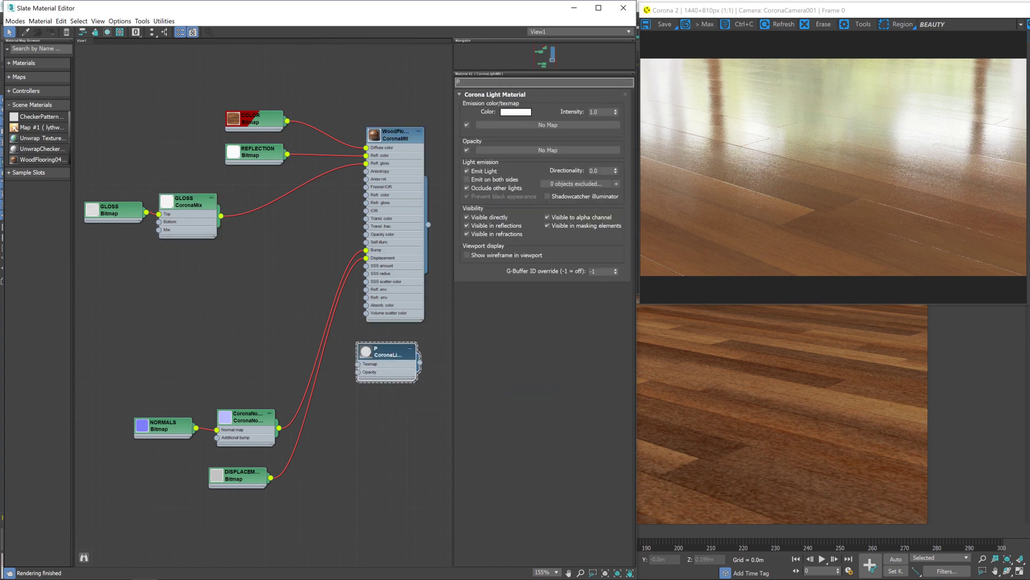
key("Return")
Assign the Preview light material to the Floor object and align its node under the wood flooring material
double_click(285, 12)
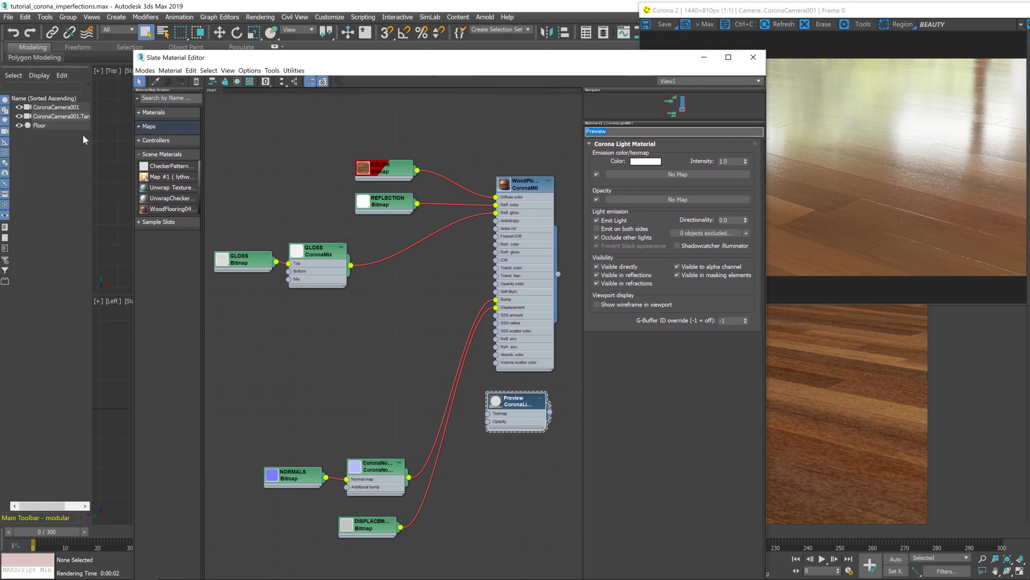
left_click(43, 125)
right_click(107, 125)
key("Escape")
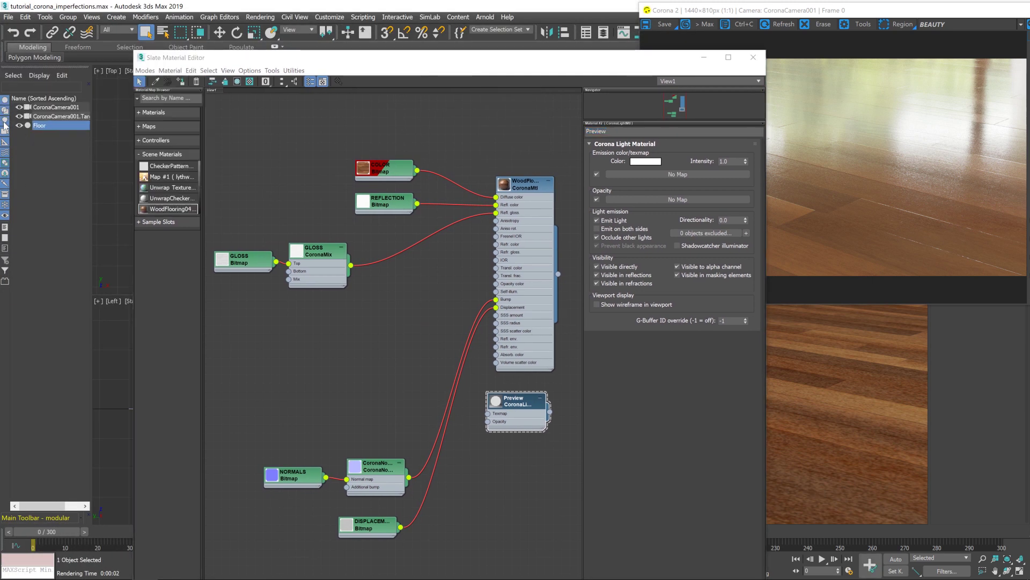
left_click_drag(264, 61, 129, 14)
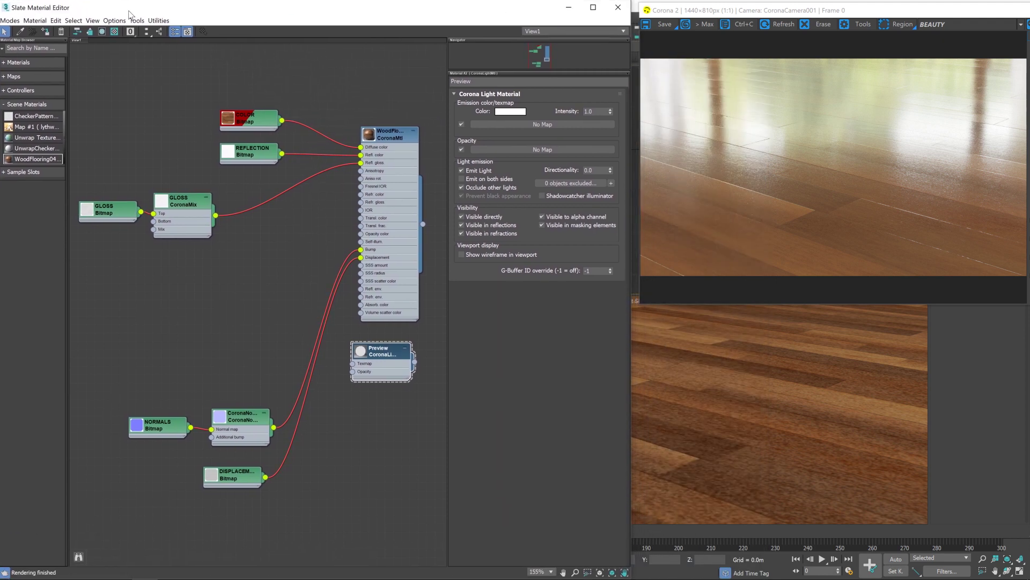
right_click(382, 371)
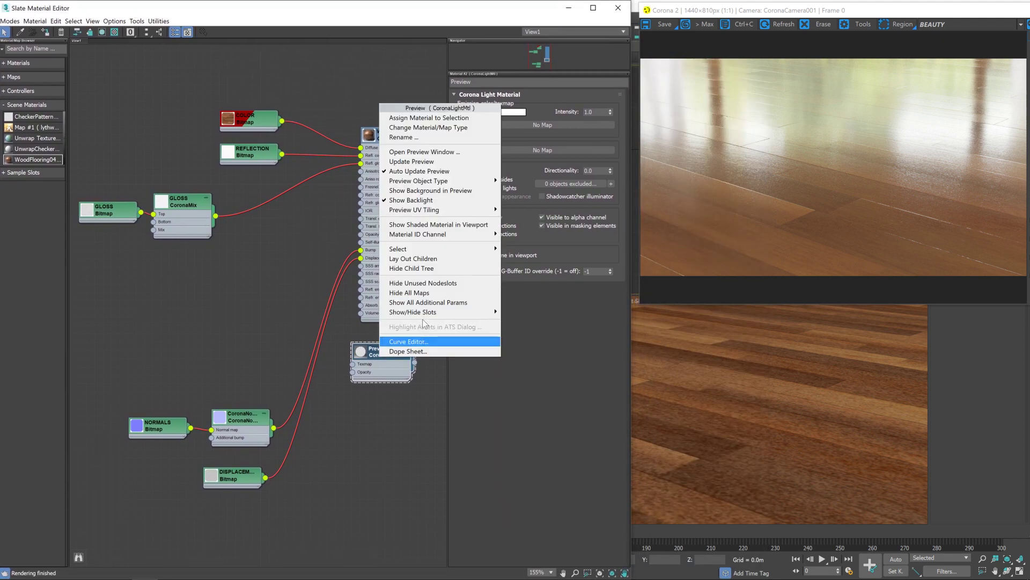
left_click(429, 118)
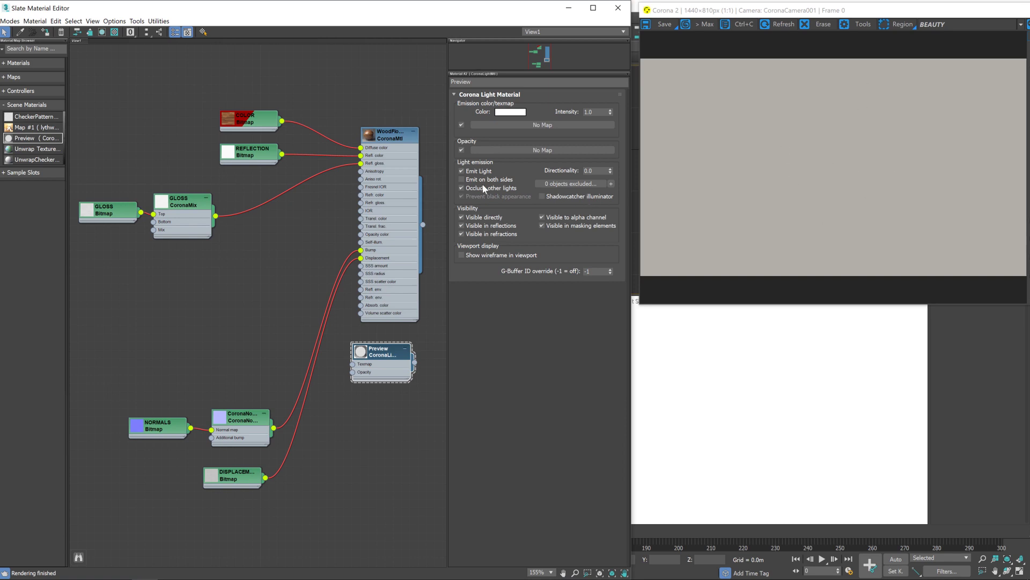
left_click_drag(381, 354, 389, 352)
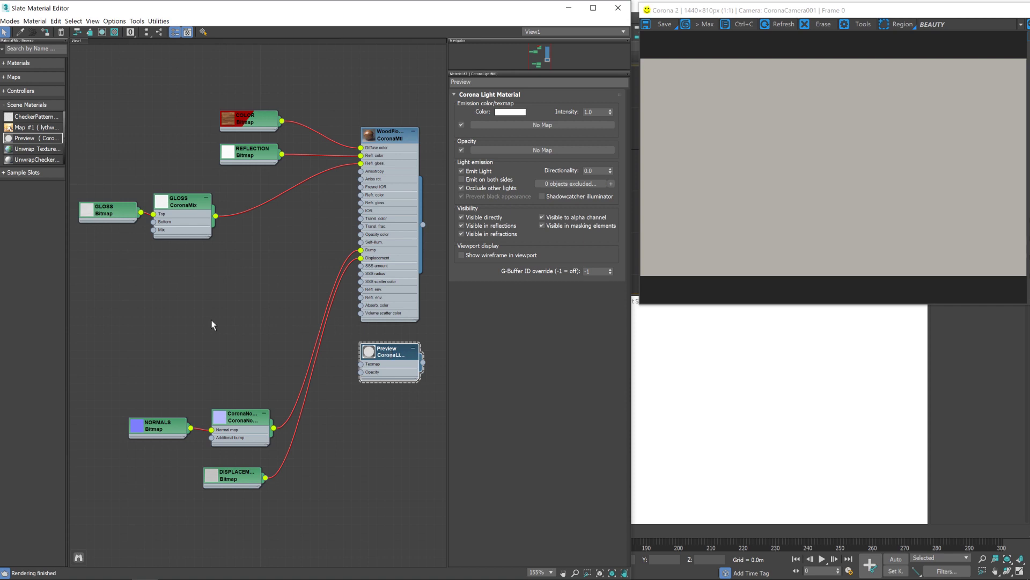
Add a Bitmap map below the GLOSS nodes and browse to Poliigon\Materials\FloorSmudgesTypeAMedium001\4K on the D: drive for its image
right_click(99, 290)
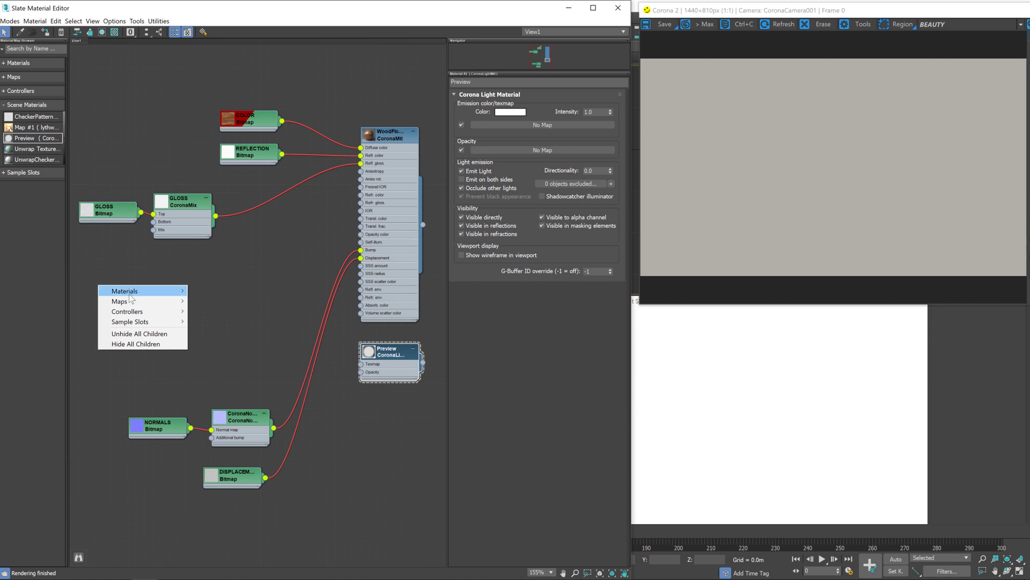
mouse_move(143, 301)
mouse_move(236, 306)
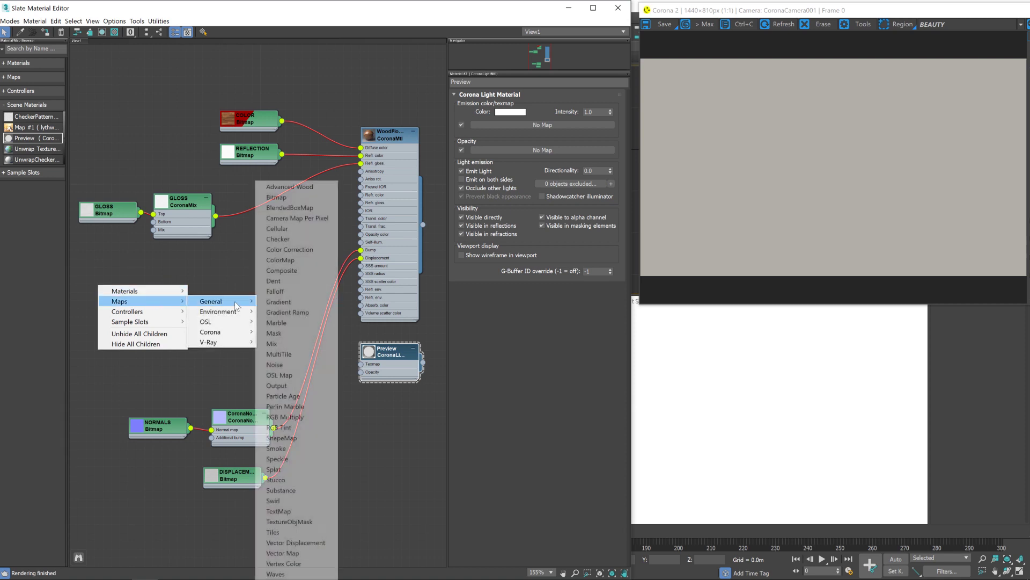
left_click(309, 195)
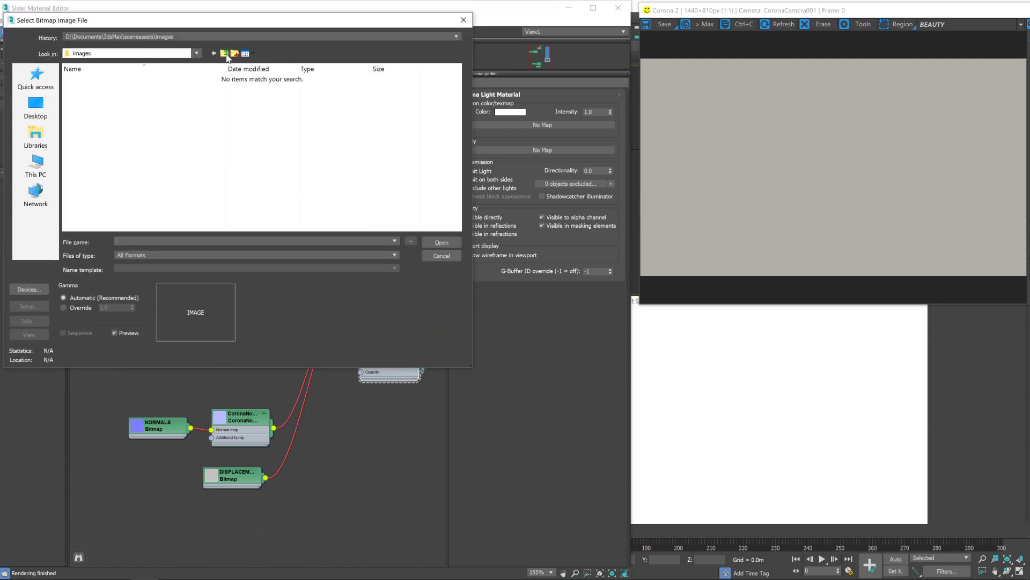
left_click(224, 54)
left_click(225, 54)
left_click(225, 54)
left_click(35, 163)
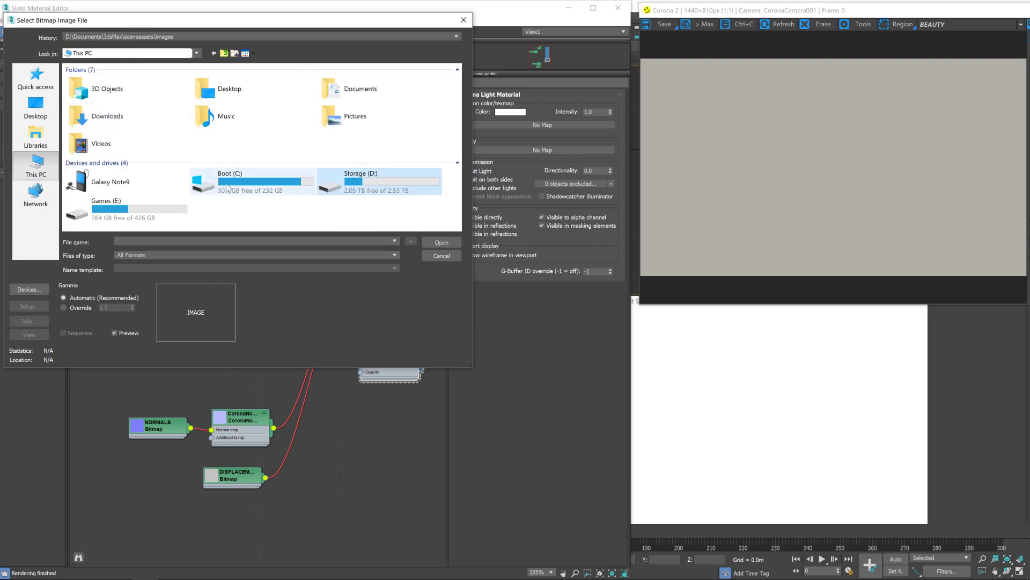
double_click(375, 188)
double_click(137, 140)
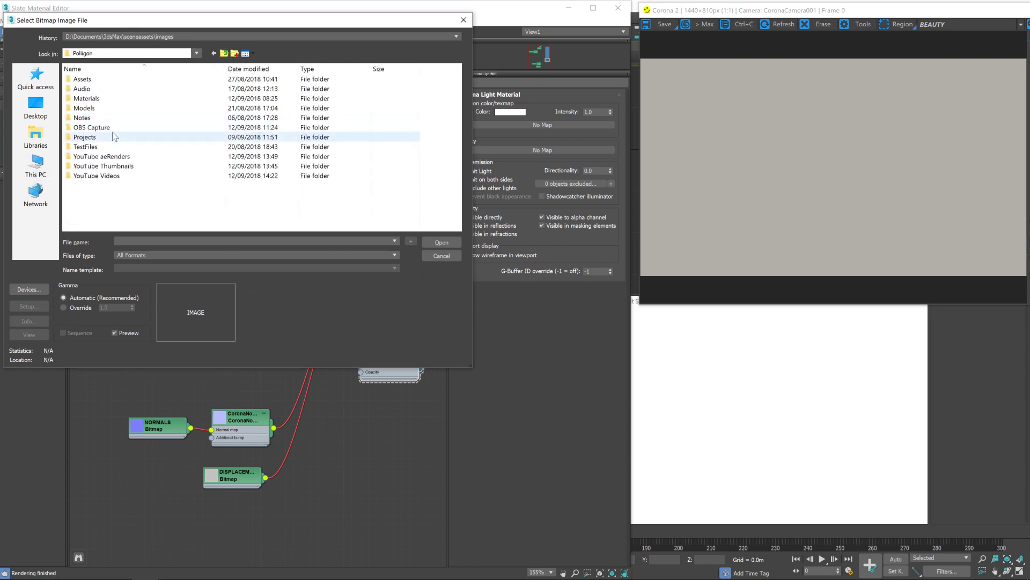
double_click(123, 98)
scroll(197, 180, "down", 2)
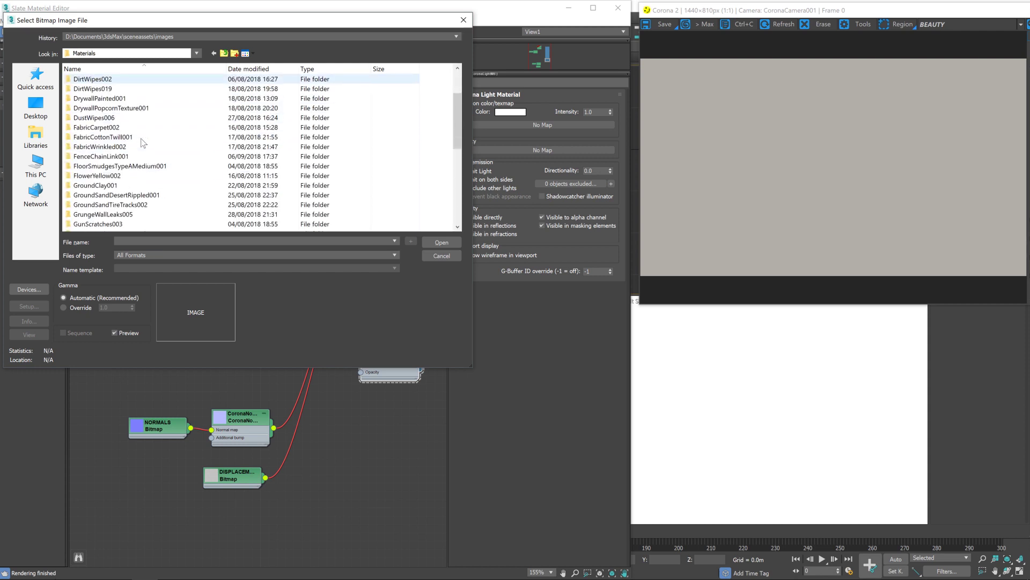
double_click(159, 168)
double_click(98, 90)
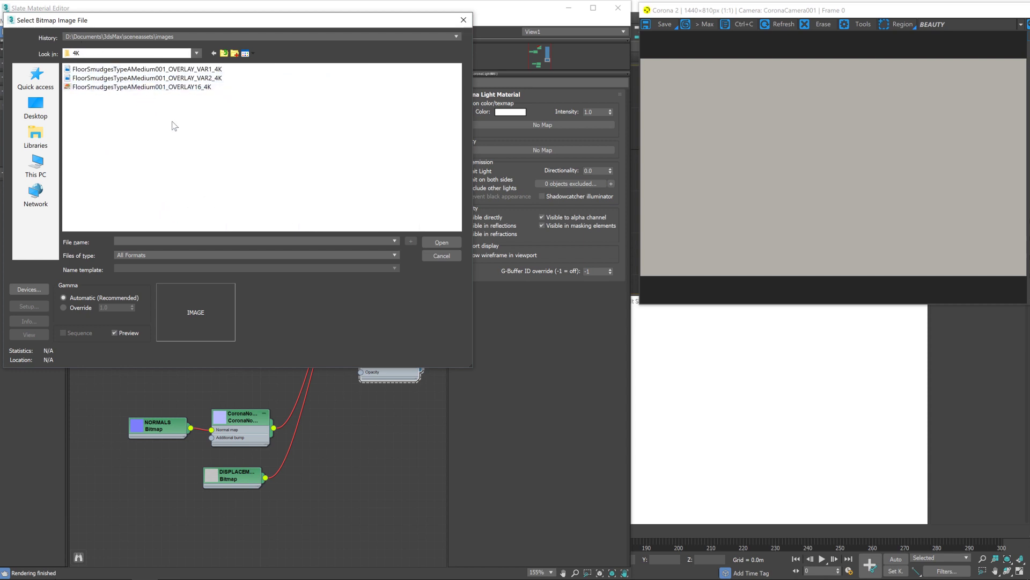
Load FloorSmudgesTypeAMedium001_OVERLAY16_4K into the bitmap with a gamma override of 1.0
left_click(182, 87)
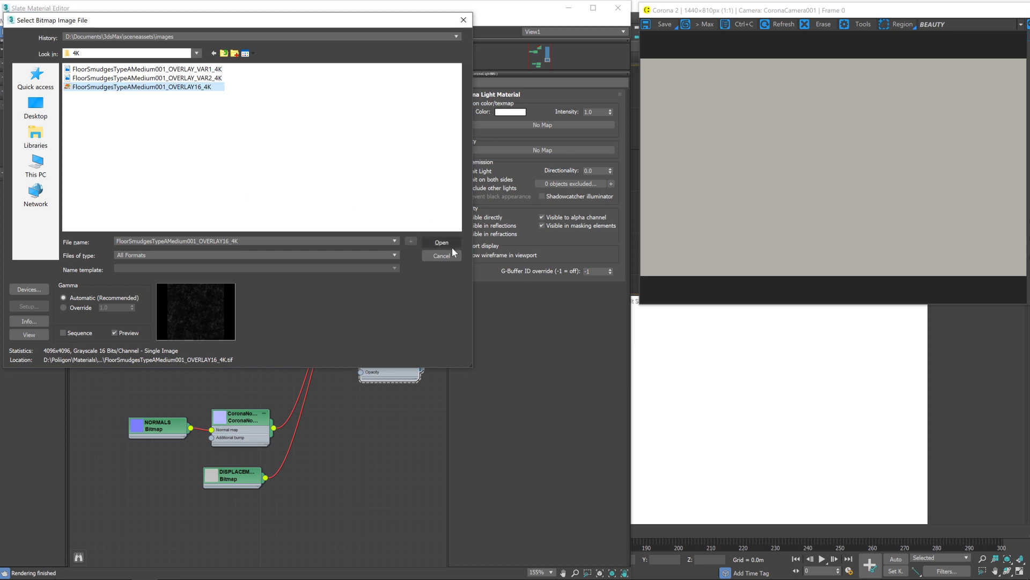
left_click(77, 310)
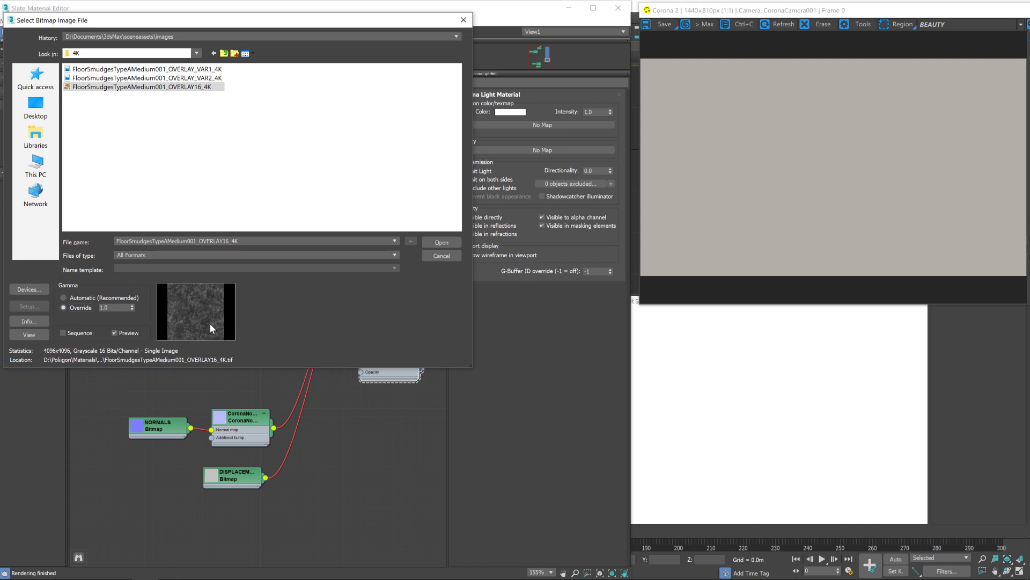
left_click(445, 242)
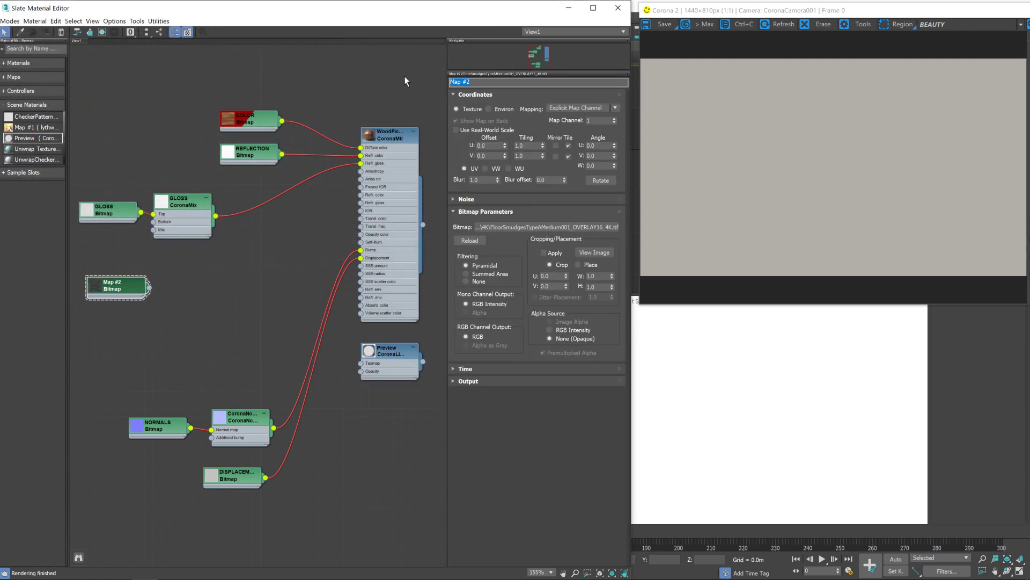
Name the new bitmap SMUDGES and connect it to the Texmap input of the Preview material
type("SMUDGES")
key("Return")
mouse_move(149, 287)
left_mouse_down()
mouse_move(184, 285)
mouse_move(362, 368)
left_mouse_up()
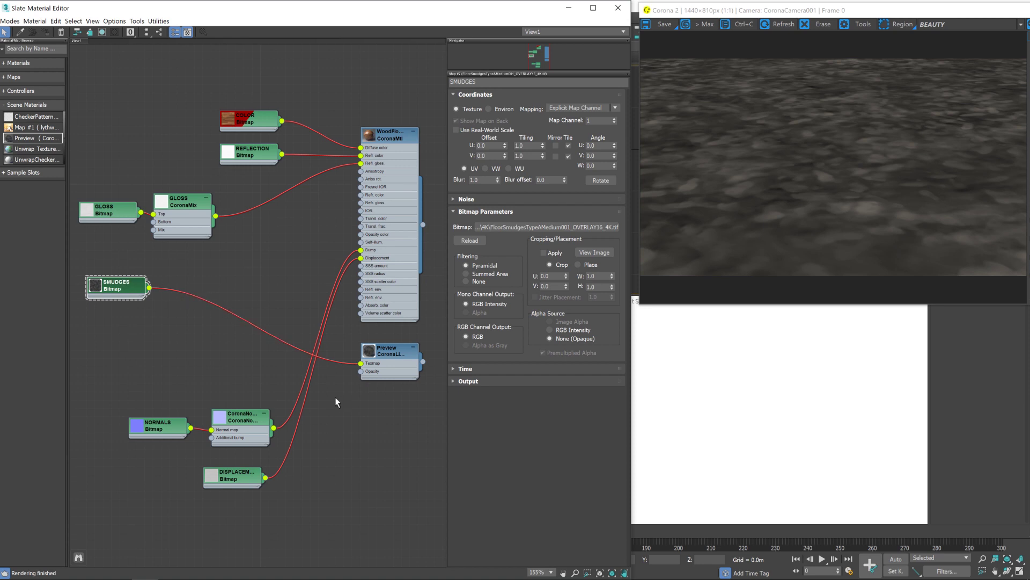
Set the SMUDGES bitmap's U and V tiling to 0.6 and its U offset to 0.24
double_click(524, 146)
type("0.6")
key("Tab")
type("0.6")
key("Return")
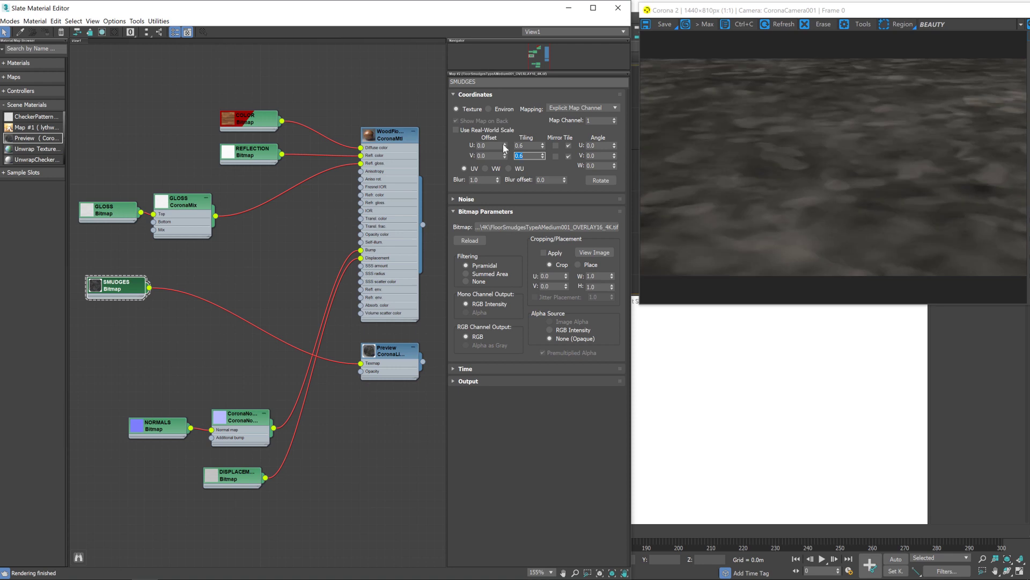
left_click_drag(505, 145, 504, 138)
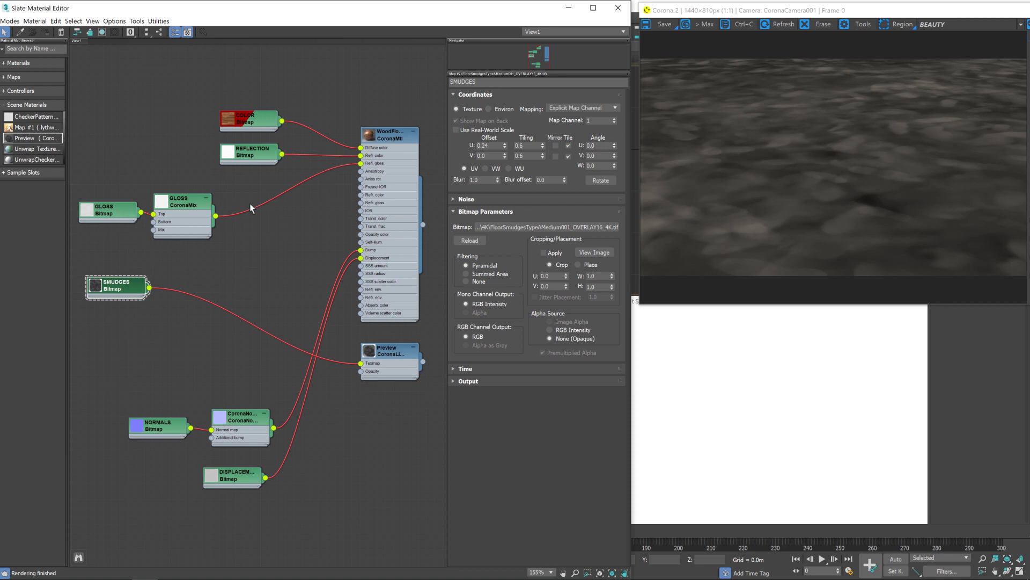
Compare the GLOSS mix with the SMUDGES bitmap by feeding each in turn into the Preview material's Texmap input
mouse_move(216, 216)
left_mouse_down()
mouse_move(248, 228)
mouse_move(365, 369)
left_mouse_up()
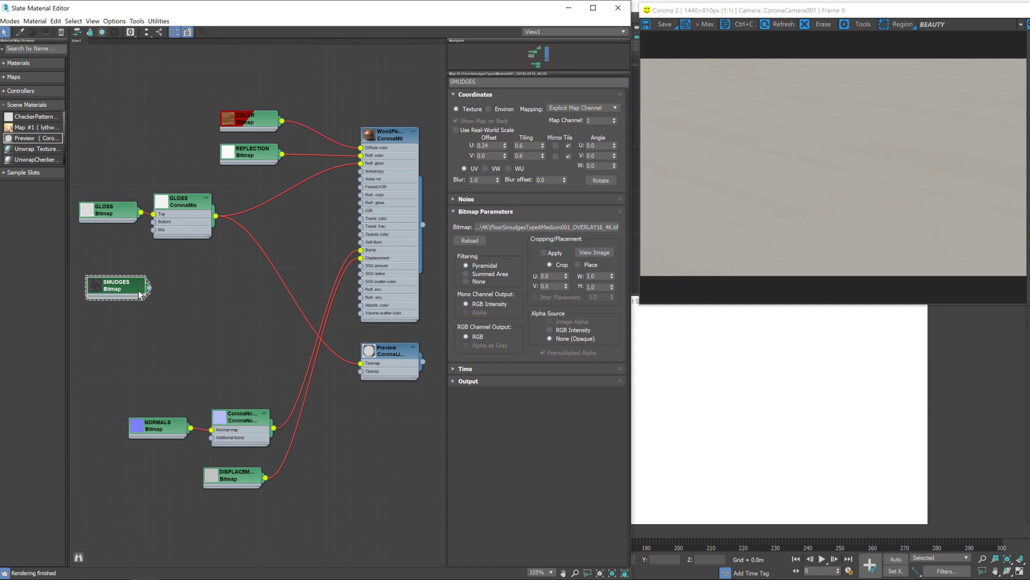
left_click_drag(149, 288, 361, 364)
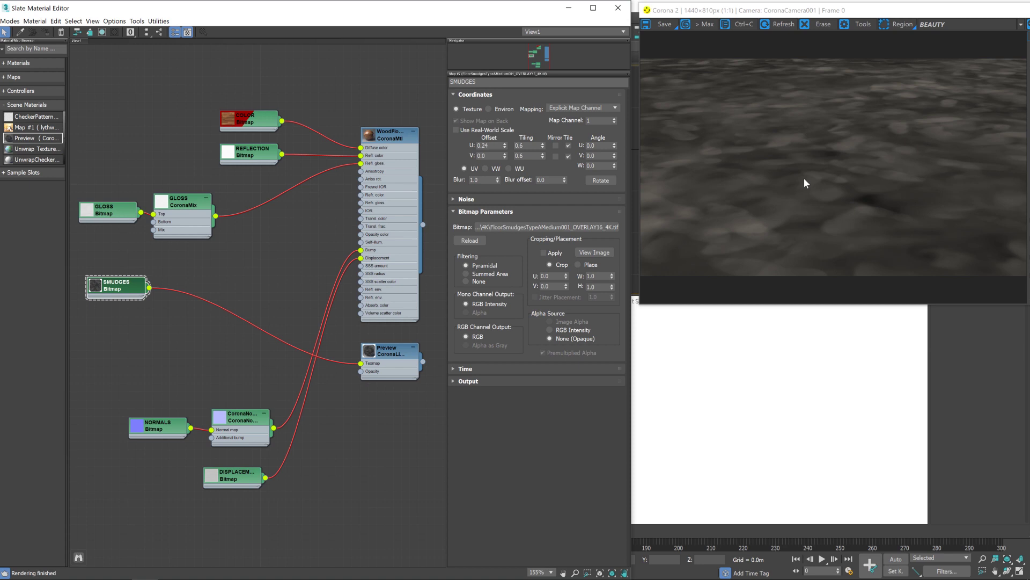
Invert the output of the SMUDGES bitmap
left_click(456, 381)
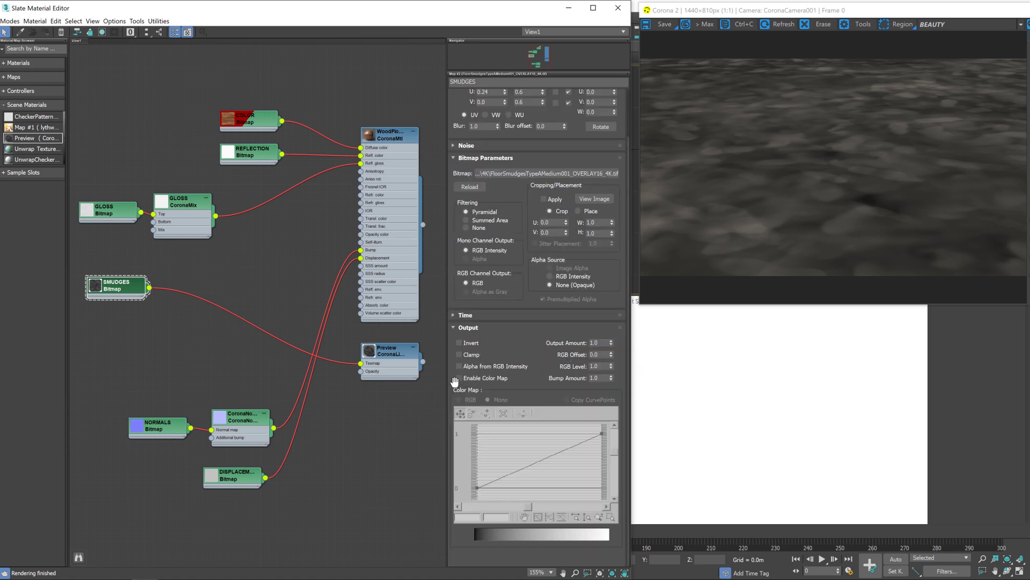
left_click(475, 343)
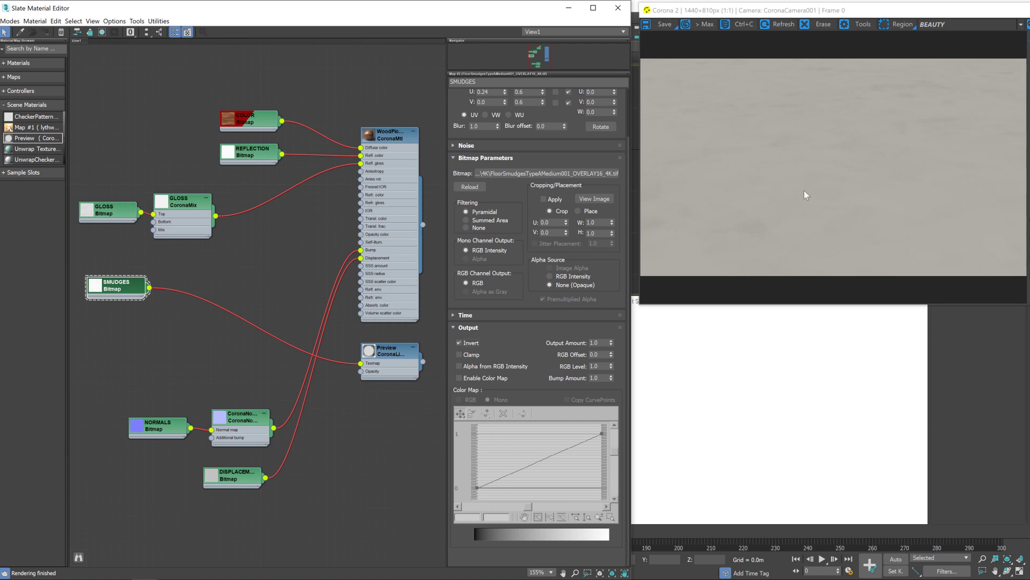
Add a CoronaMix map between the GLOSS mix and the wood flooring material and name it SMUDGES
right_click(238, 239)
mouse_move(296, 258)
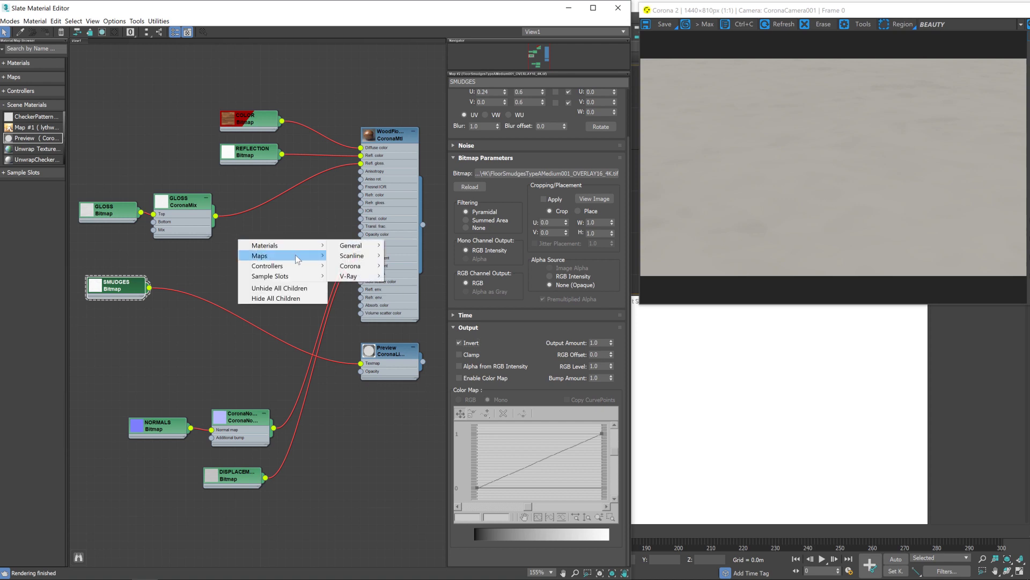
mouse_move(378, 290)
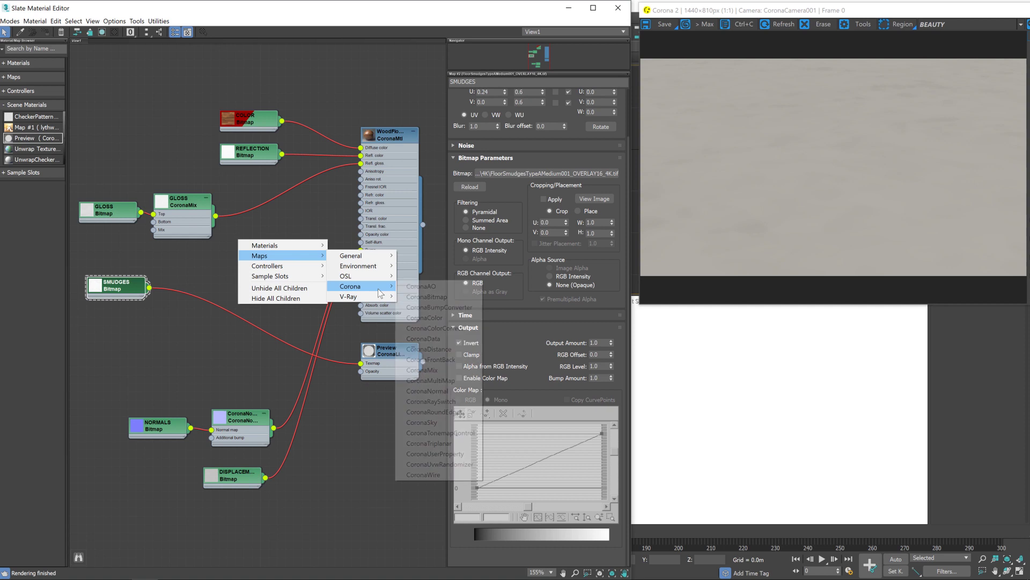
left_click(440, 370)
left_click_drag(229, 264, 260, 247)
double_click(274, 232)
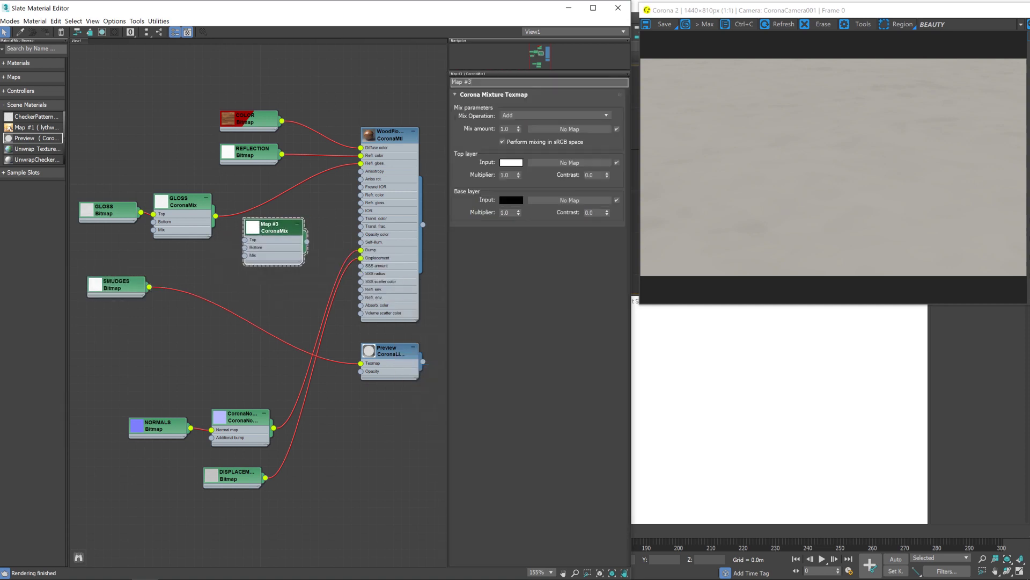
type("SMUDGES")
Connect the SMUDGES bitmap to the new mix's Top input and the GLOSS mix to its Bottom input
mouse_move(150, 287)
left_mouse_down()
mouse_move(247, 240)
mouse_move(273, 240)
left_mouse_up()
left_click_drag(215, 216, 253, 247)
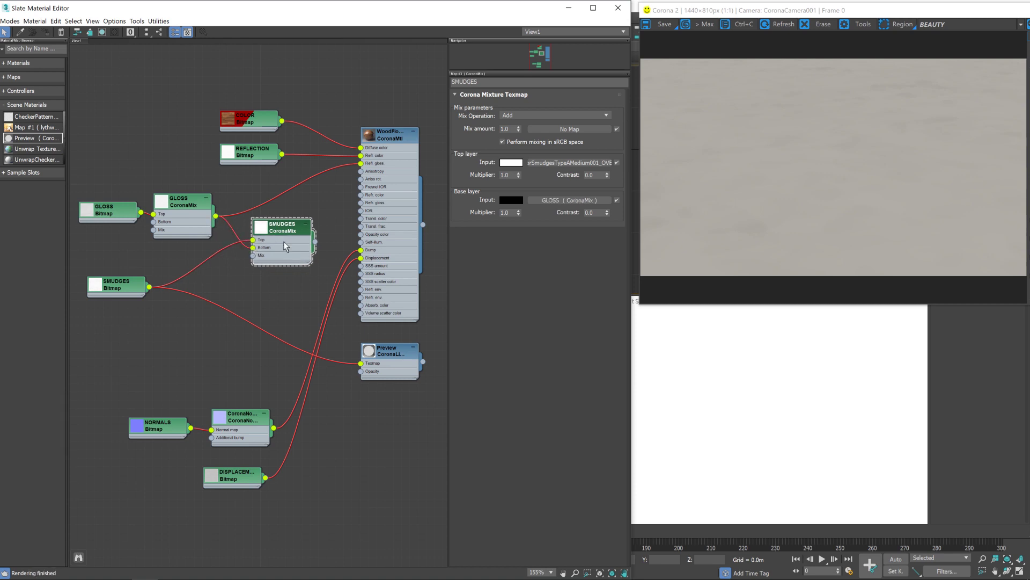
Feed the SMUDGES mix into the Preview material's Texmap input and set its mix operation to Multiply
left_click_drag(349, 285, 364, 366)
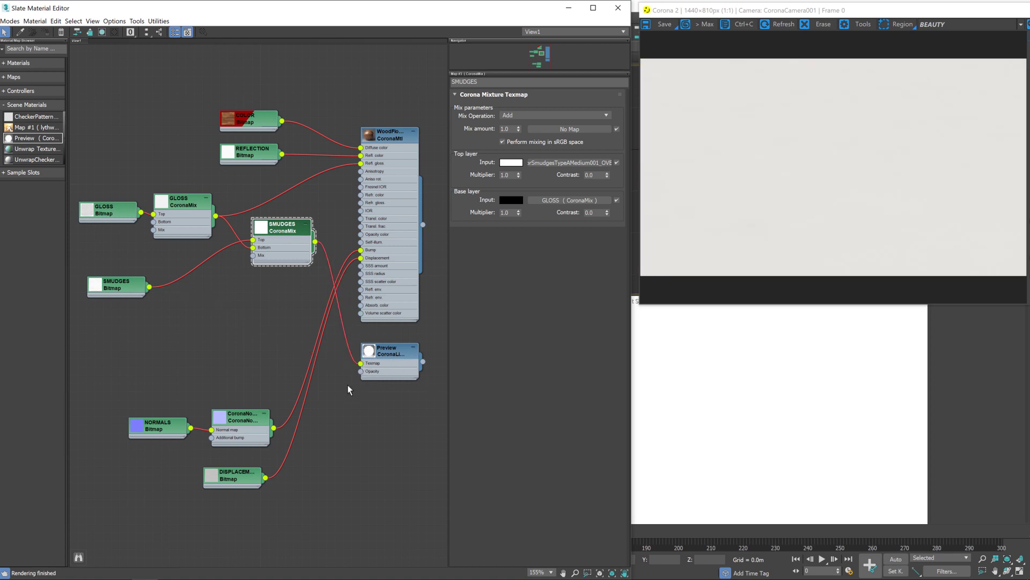
left_click(544, 114)
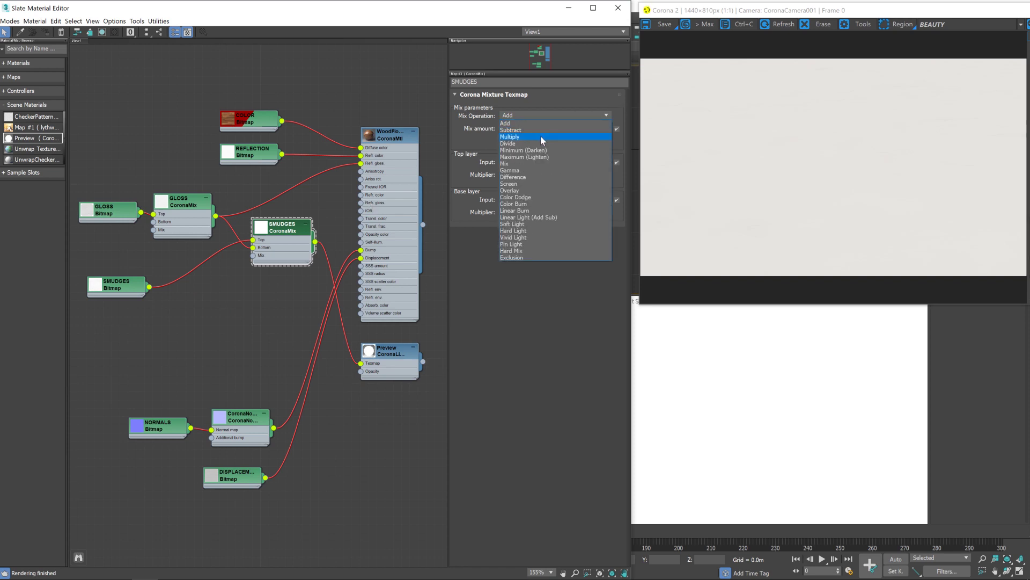
left_click(540, 137)
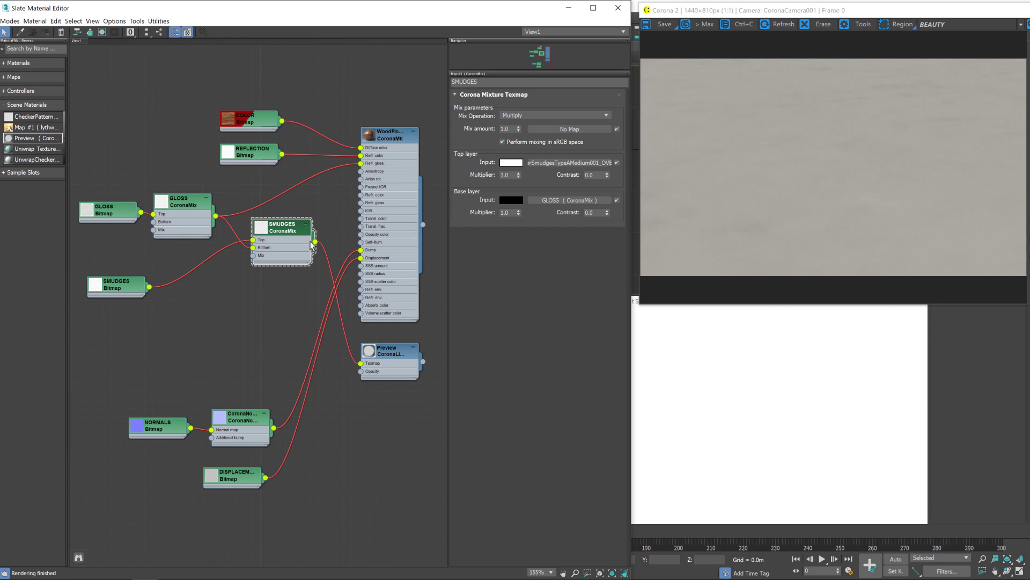
Connect the SMUDGES mix to the wood flooring material's Refl. gloss input and assign that material to the floor
left_click_drag(336, 204, 361, 163)
right_click(392, 134)
left_click(411, 146)
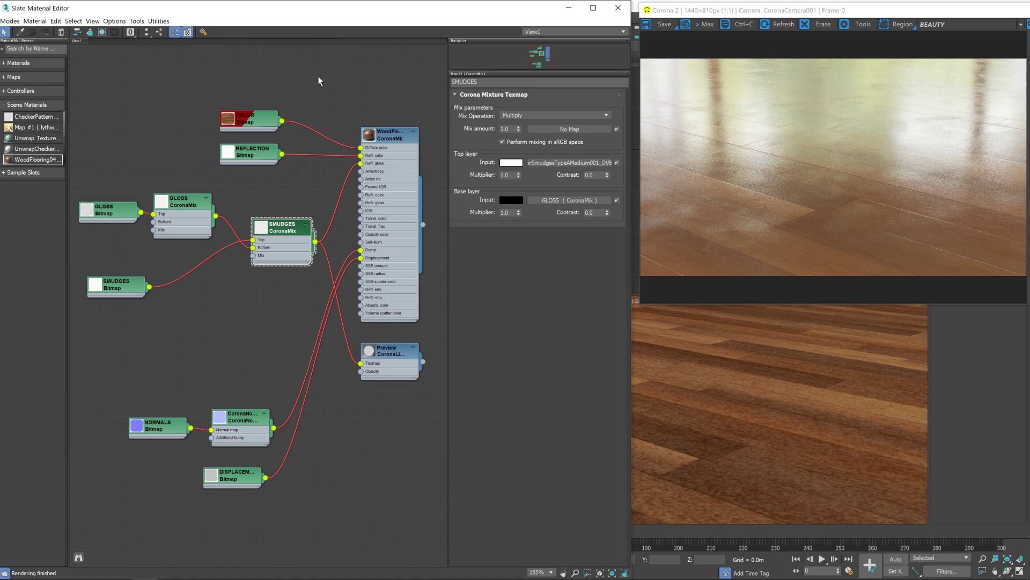
Try a mix amount of 0 on the SMUDGES mix for comparison, and set it to 0.4
type("0")
key("Return")
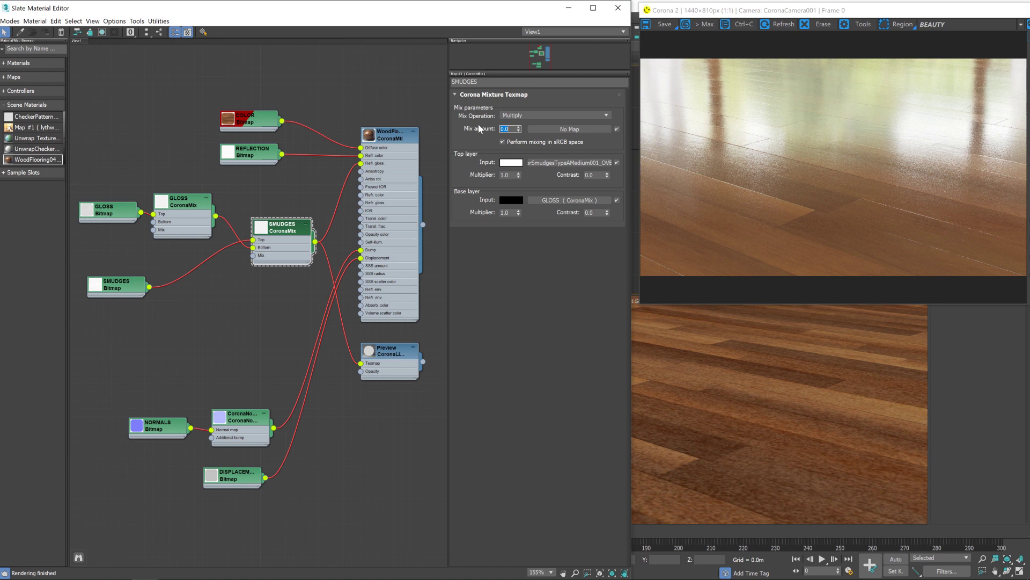
type("0.4")
key("Return")
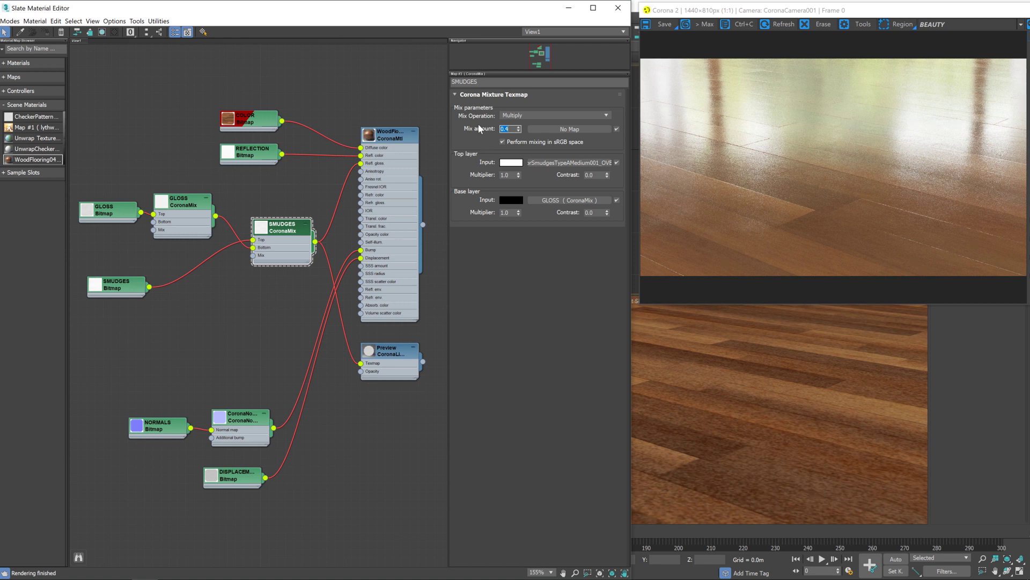
Assign the Preview material to the floor and remove the SMUDGES mix connection from its Texmap input
right_click(395, 353)
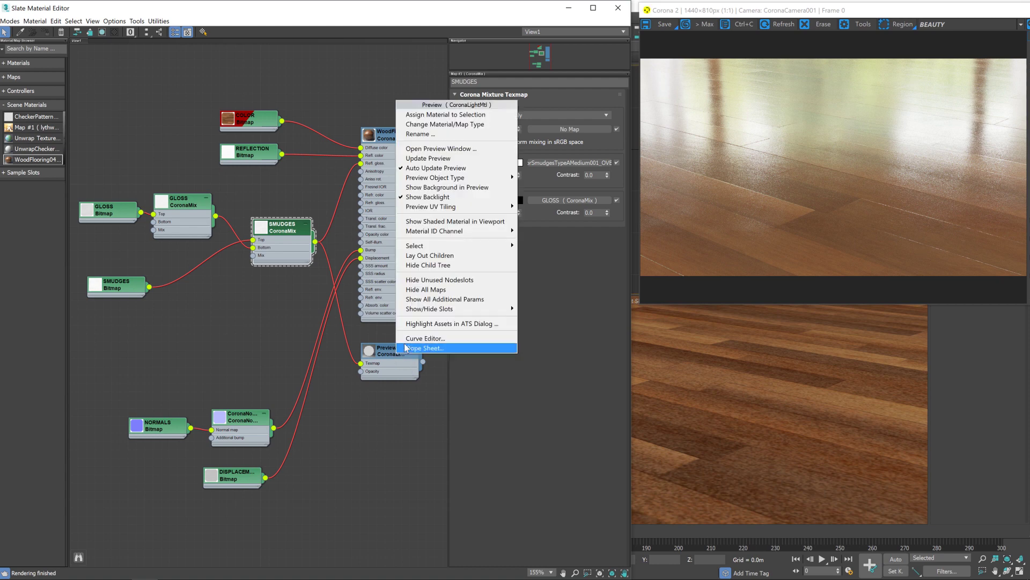
left_click(437, 115)
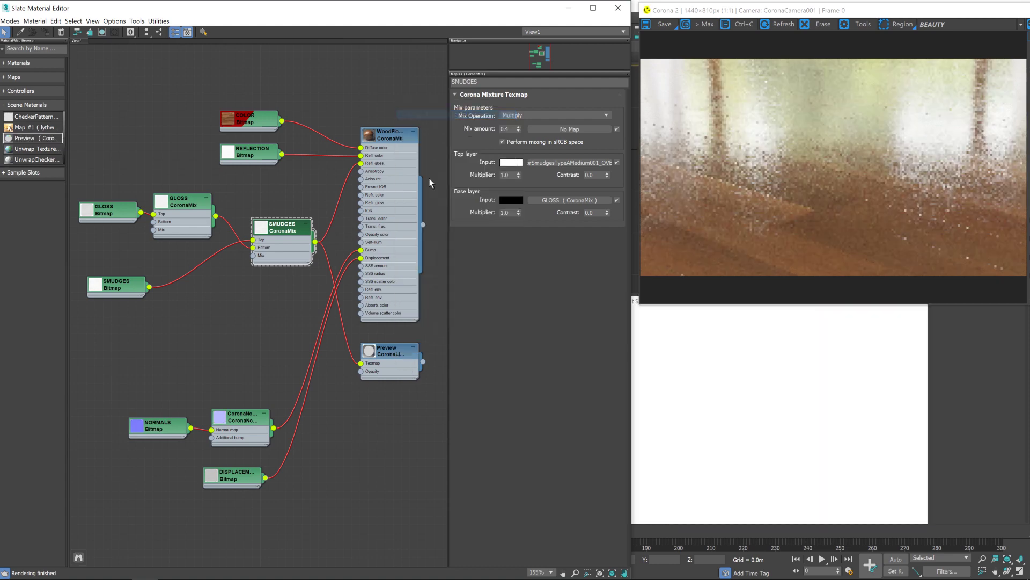
left_click(351, 365)
key("Delete")
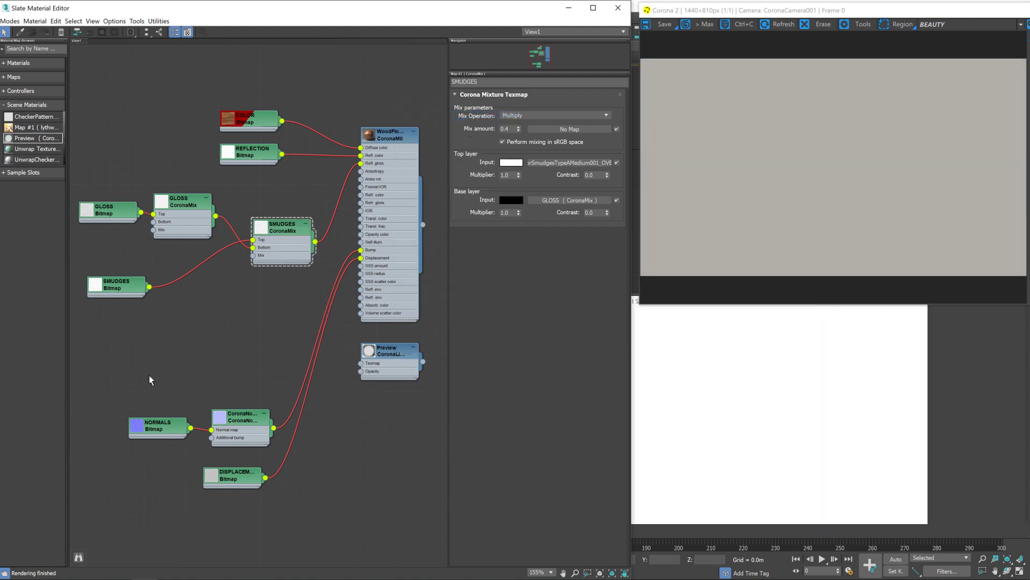
Move the NORMALS bitmap and its CoronaNormal map up to just below the SMUDGES nodes
left_click_drag(88, 411, 272, 460)
left_click_drag(242, 420, 280, 313)
left_click(223, 364)
left_click_drag(164, 322, 151, 322)
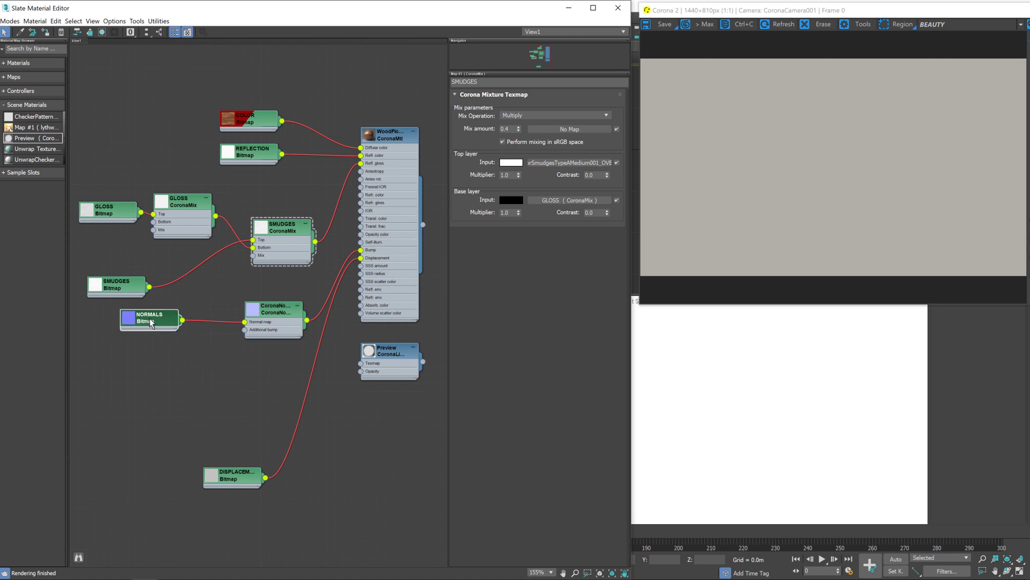
Add a general Bitmap map below the NORMALS node and browse to the 4K folder of GunScratches003
right_click(119, 362)
mouse_move(178, 379)
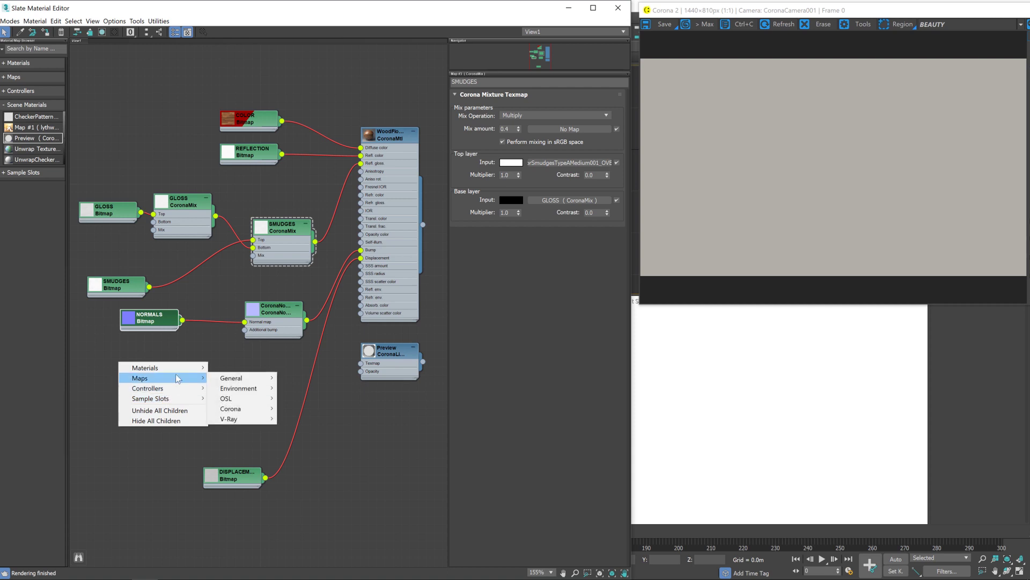
mouse_move(236, 379)
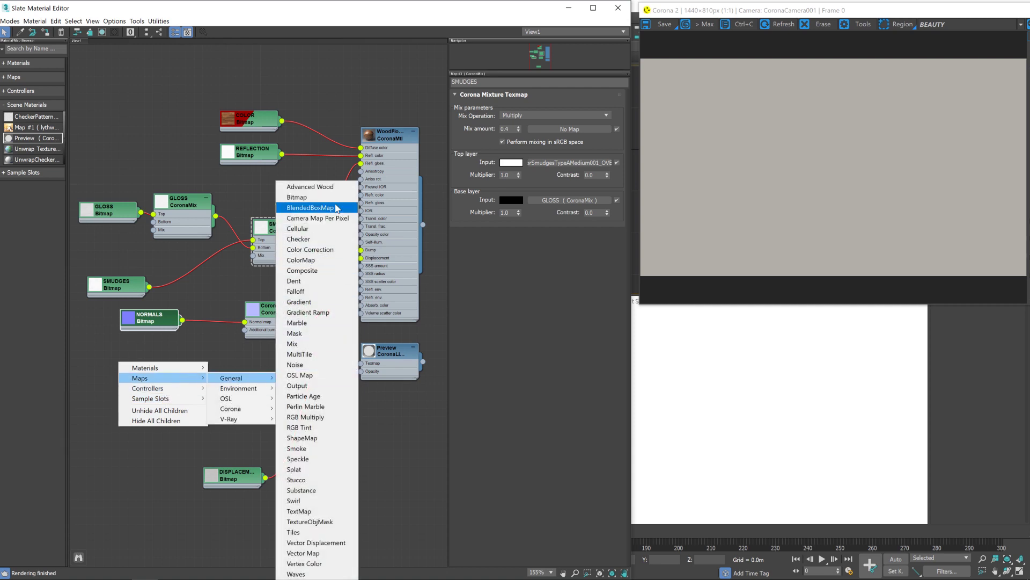
left_click(322, 196)
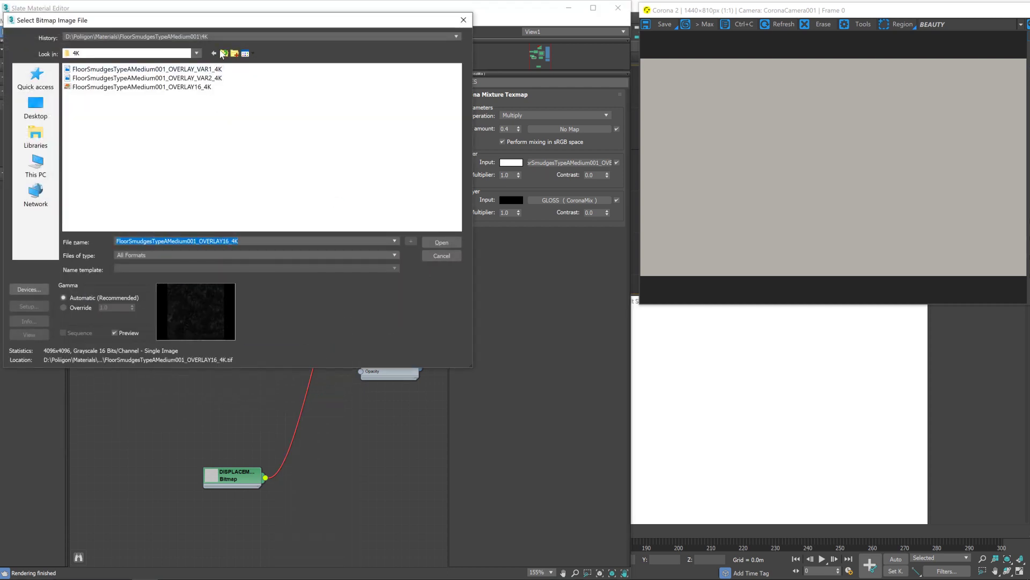
left_click(223, 53)
left_click(223, 53)
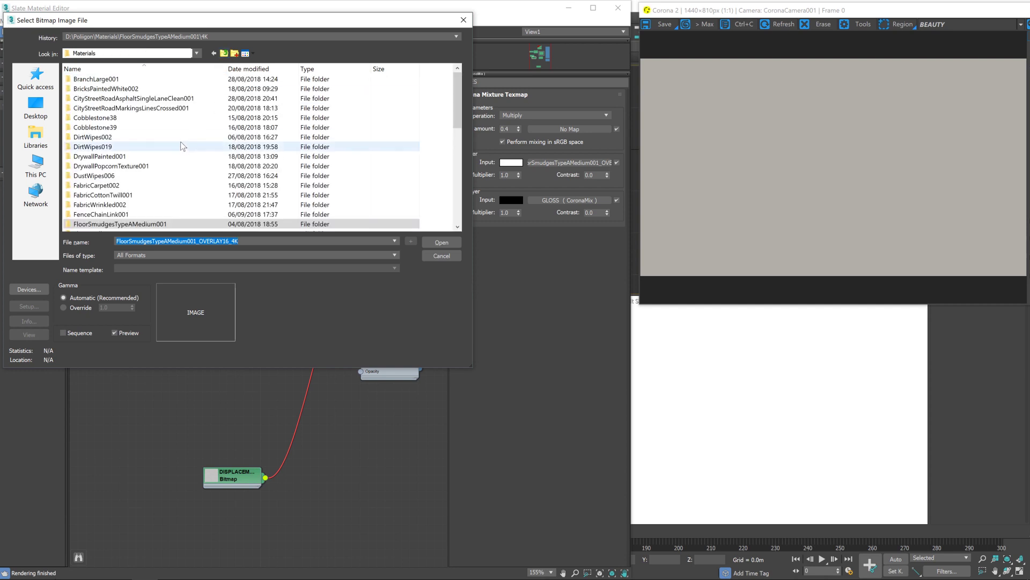
scroll(185, 158, "down", 2)
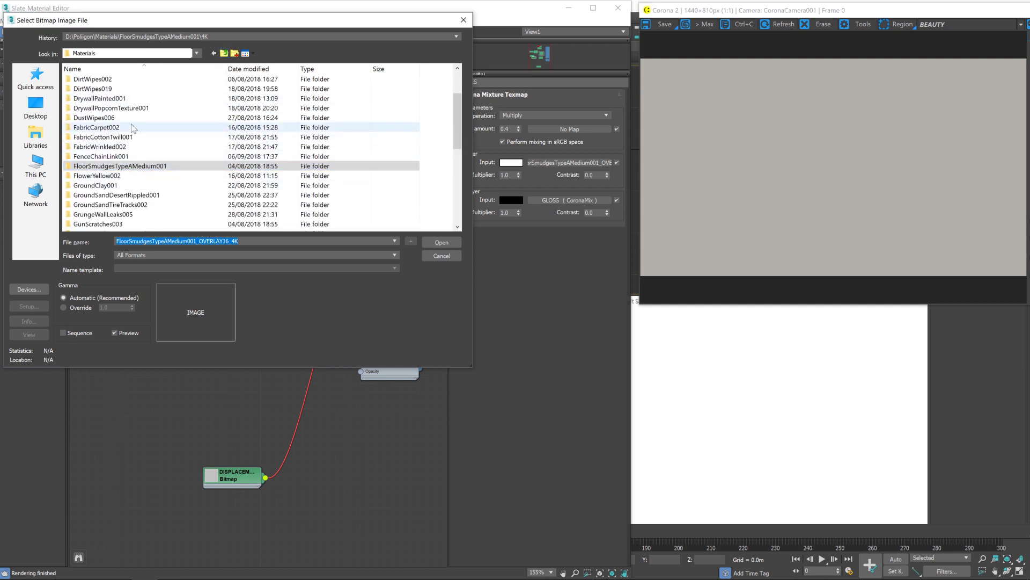
scroll(134, 127, "up", 1)
scroll(143, 119, "down", 1)
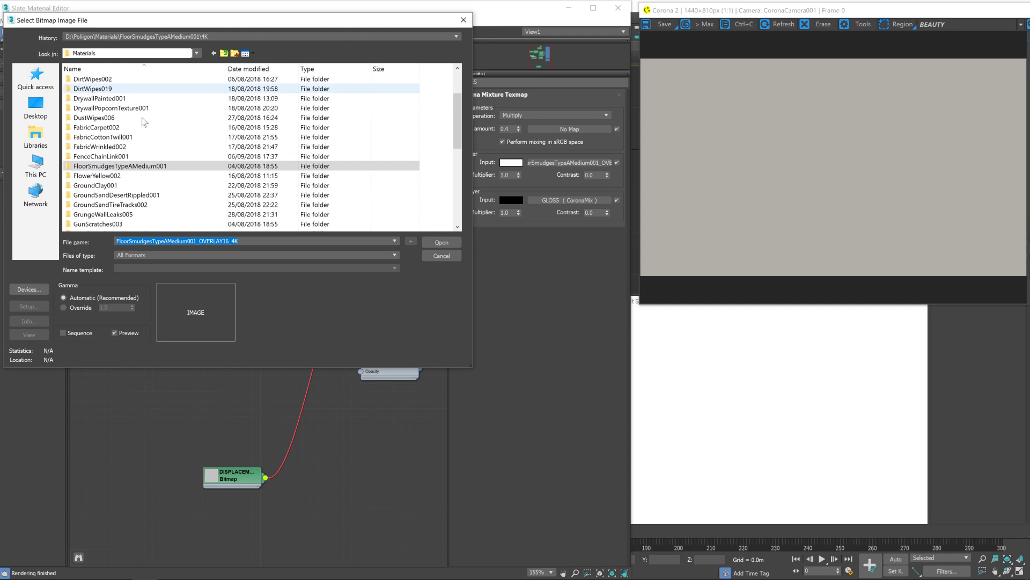
double_click(169, 224)
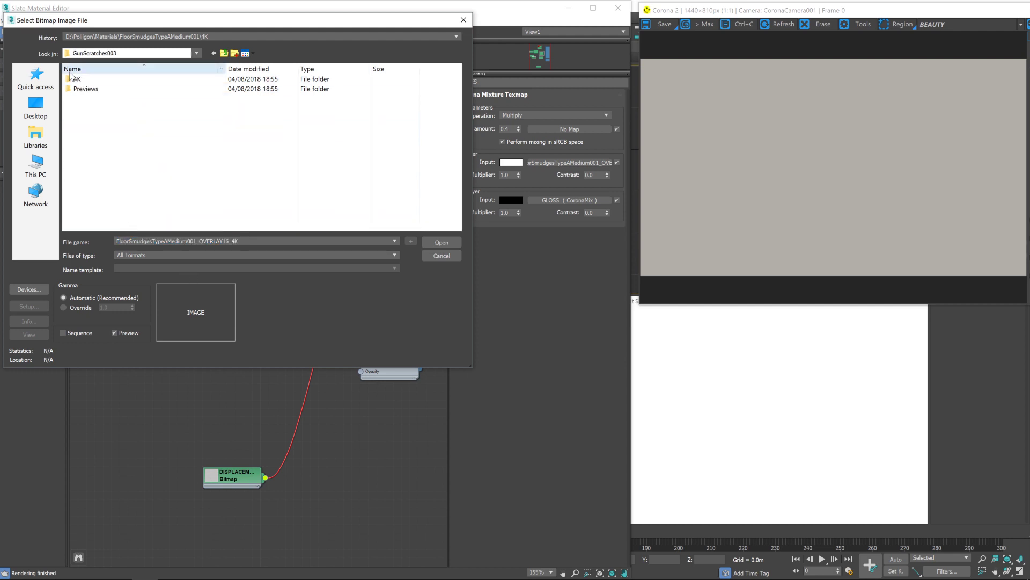
double_click(94, 78)
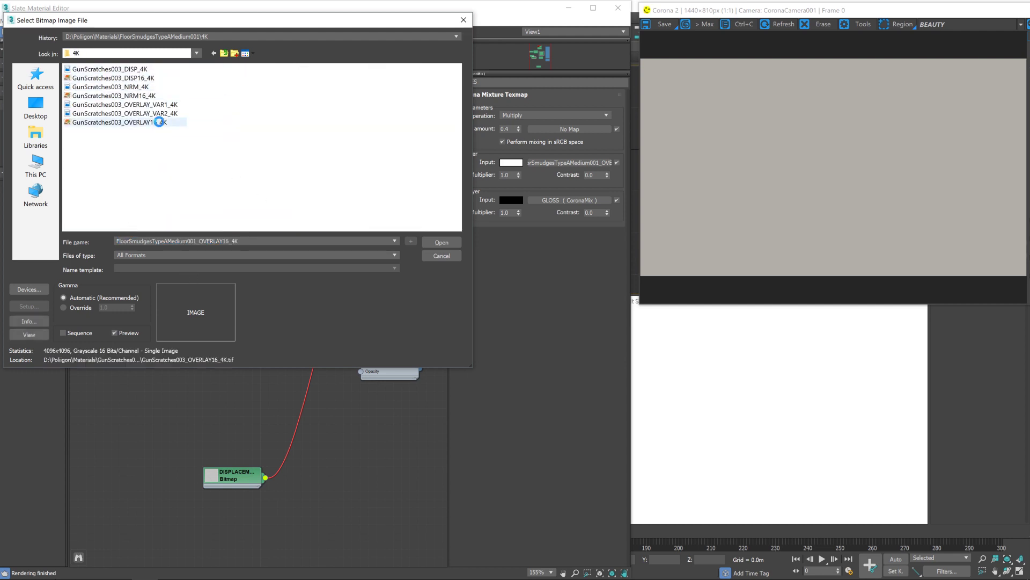
Load GunScratches003_OVERLAY16_4K with the gamma override set to 1.0
left_click(159, 122)
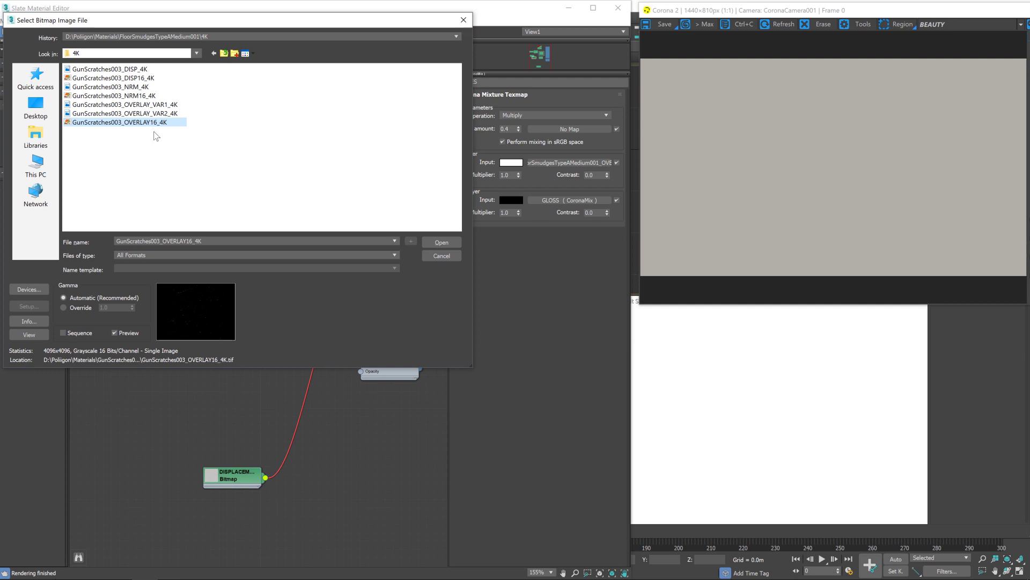
left_click(64, 308)
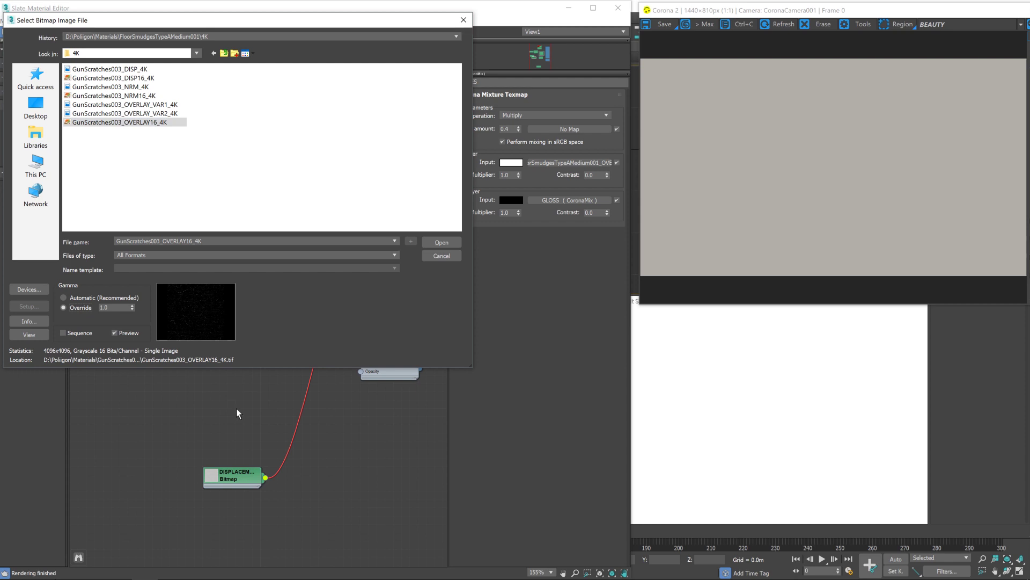
left_click(442, 243)
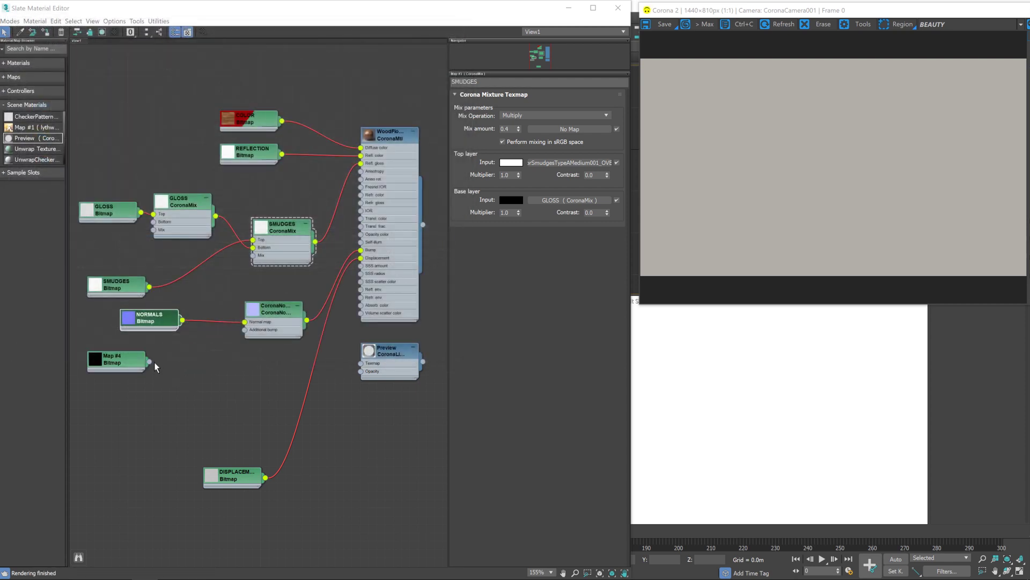
Feed the new scratches bitmap into the Preview material's Texmap input and name it SCRACTCHES
left_click_drag(150, 363, 360, 363)
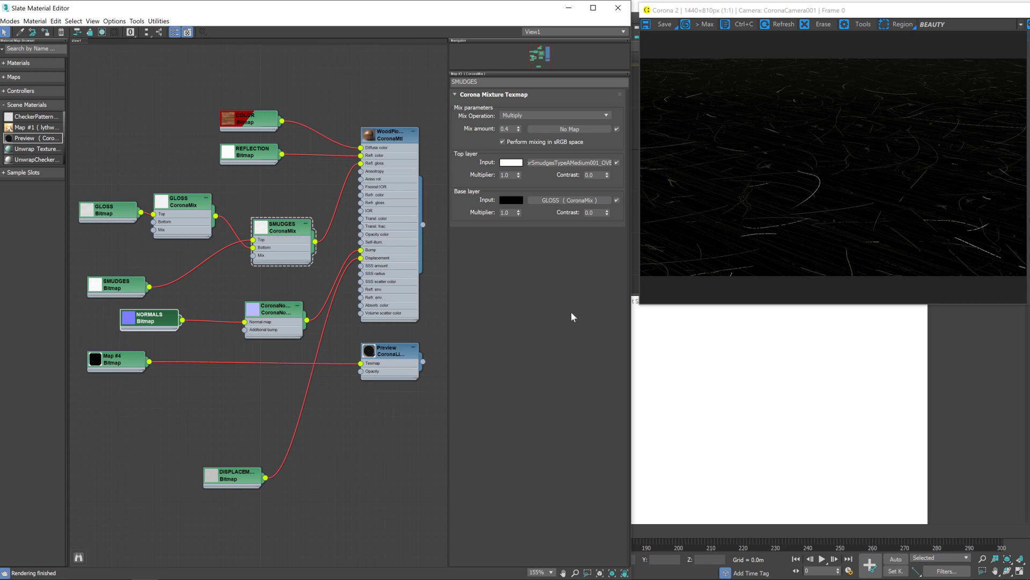
double_click(116, 358)
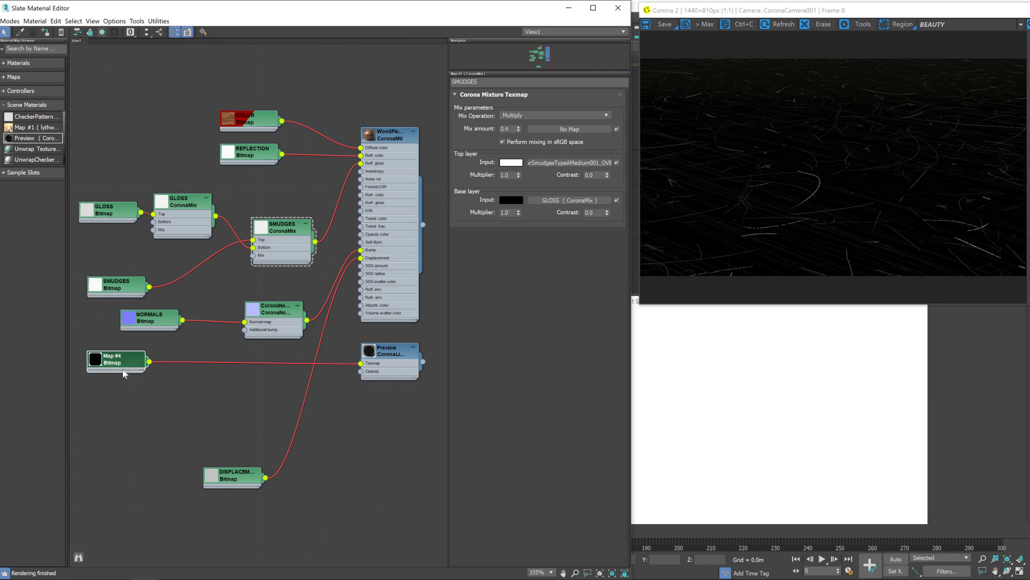
left_click(467, 81)
type("SCRACTCHES")
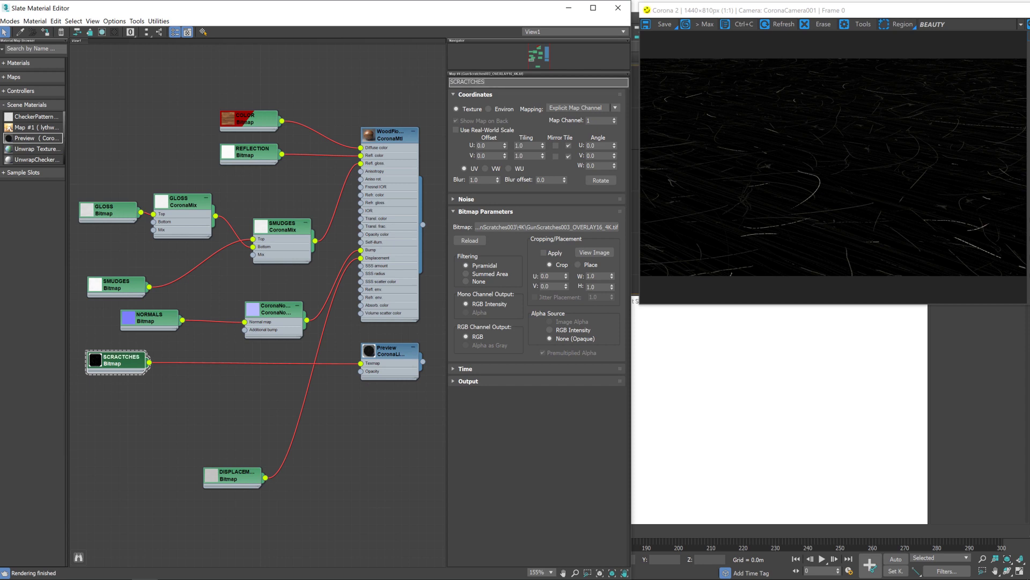
key("Return")
Set the SCRACTCHES bitmap's U and V tiling to 3.0 and expand its Output settings
left_click(520, 146)
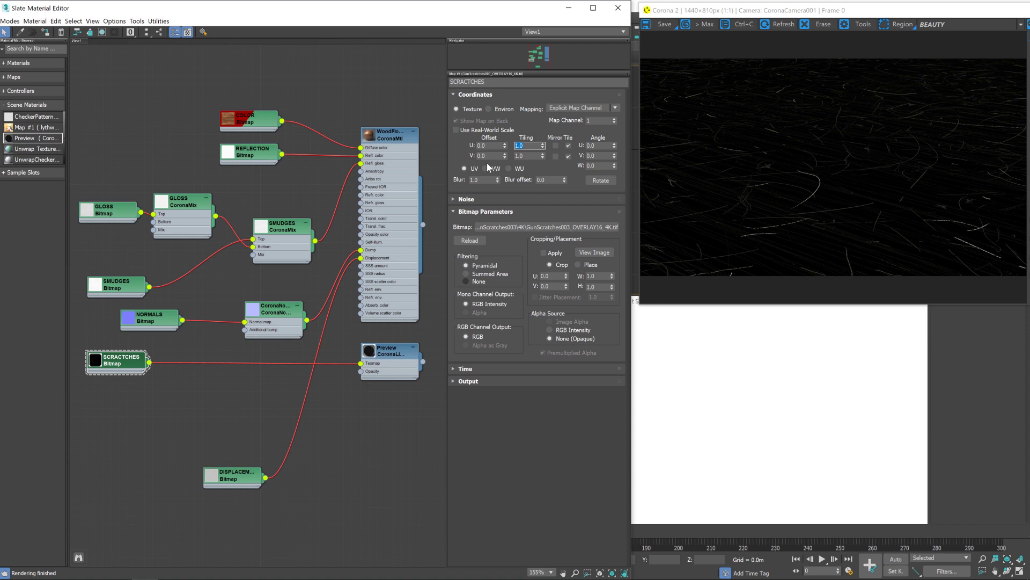
type("3")
key("Tab")
type("3")
key("Return")
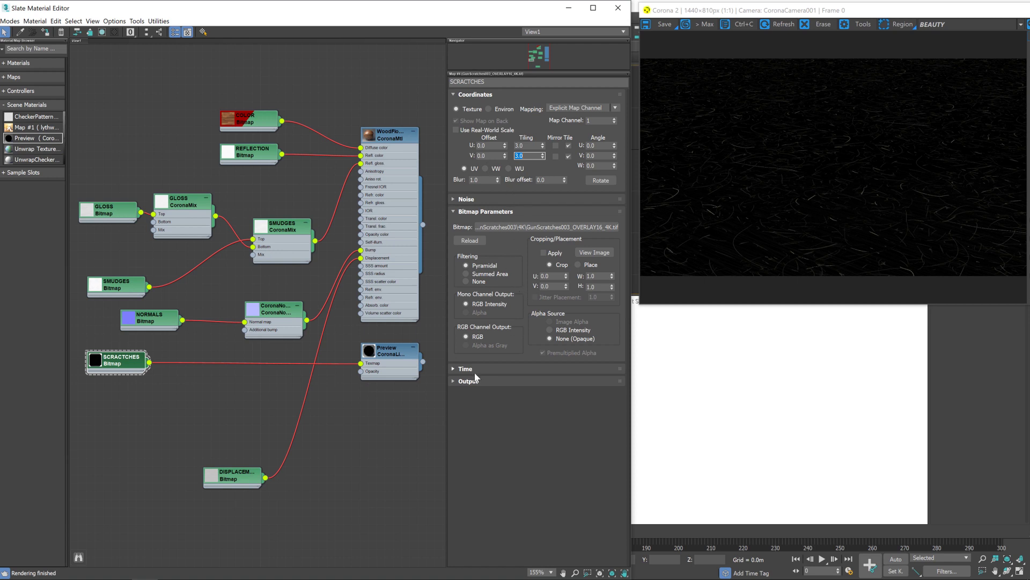
left_click(454, 381)
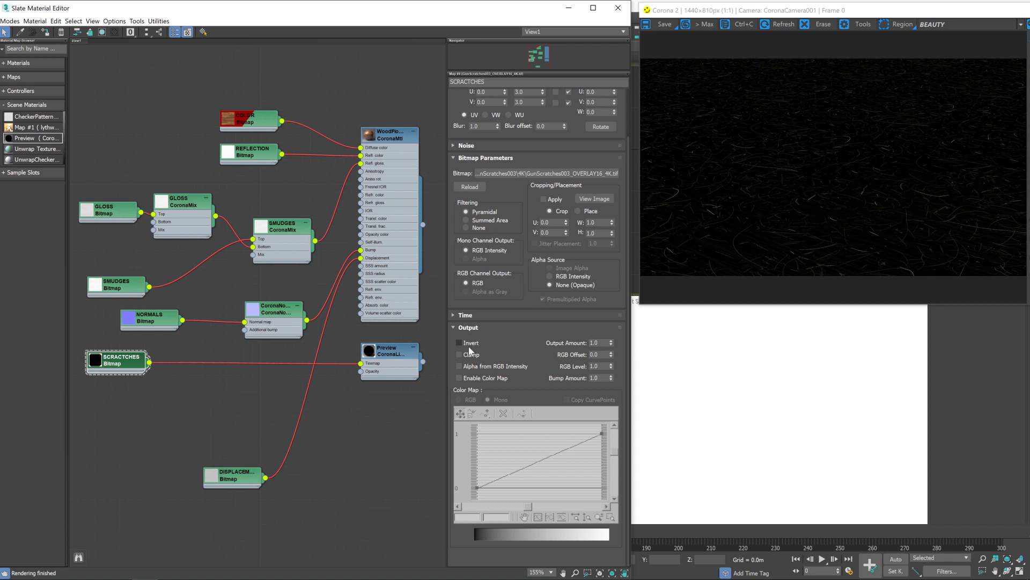
Connect the SCRACTCHES bitmap to the CoronaNormal map's Additional bump input and open that map's parameters
left_click_drag(149, 363, 246, 336)
left_click(274, 336)
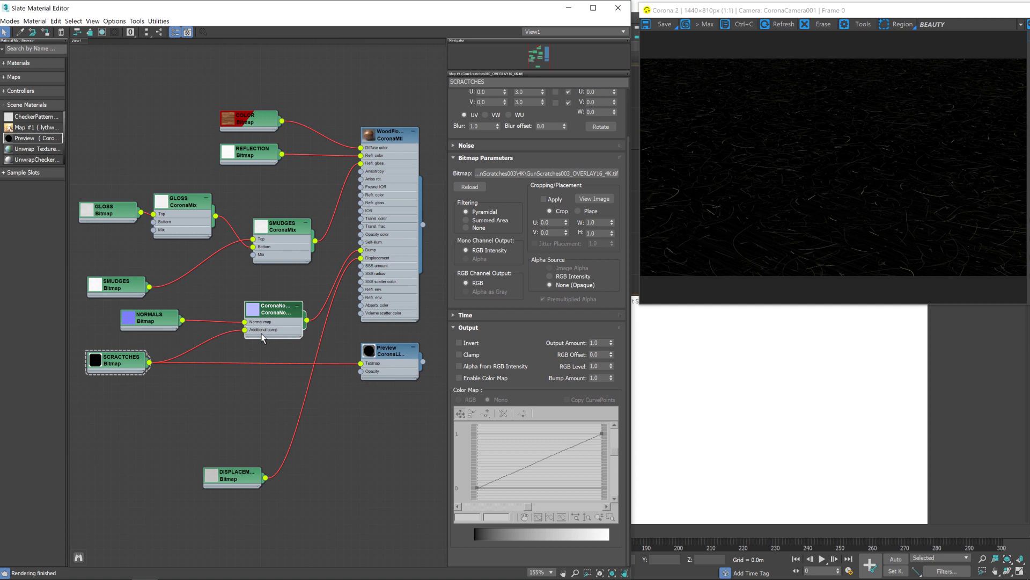
double_click(285, 313)
left_click_drag(285, 313, 275, 314)
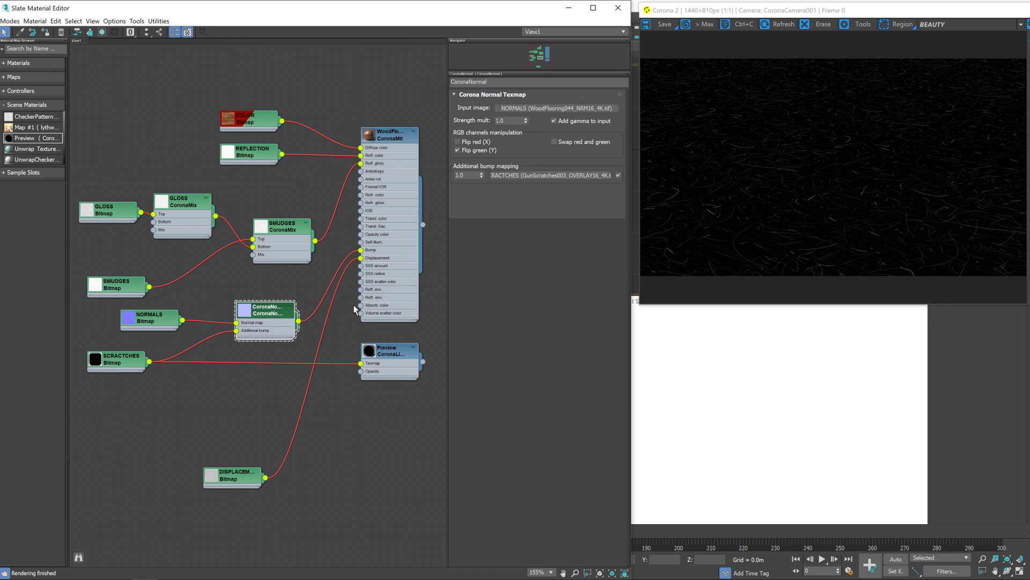
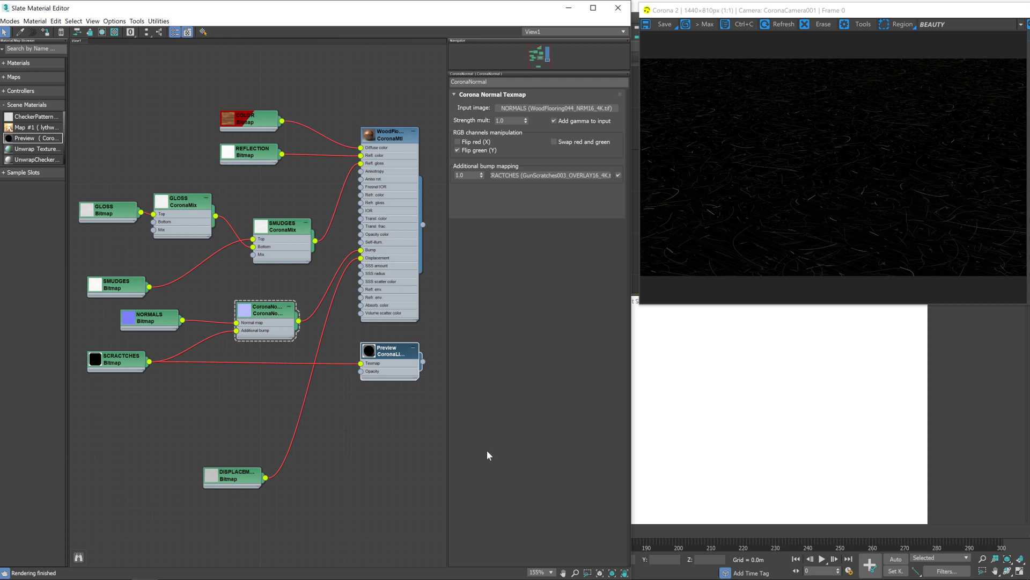
Delete the Preview material node and assign the wood flooring material to the floor
key("Delete")
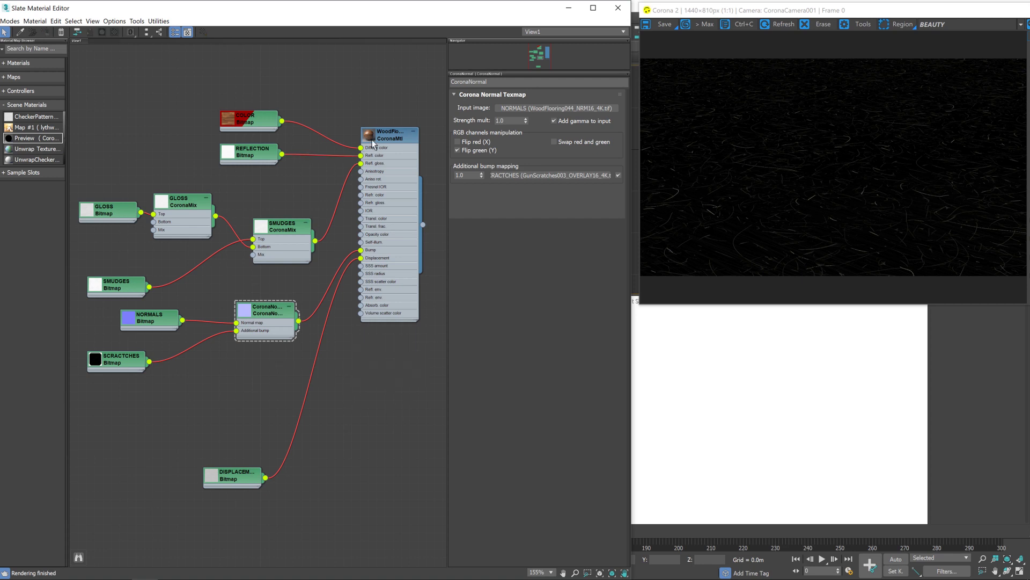
right_click(389, 134)
left_click(408, 149)
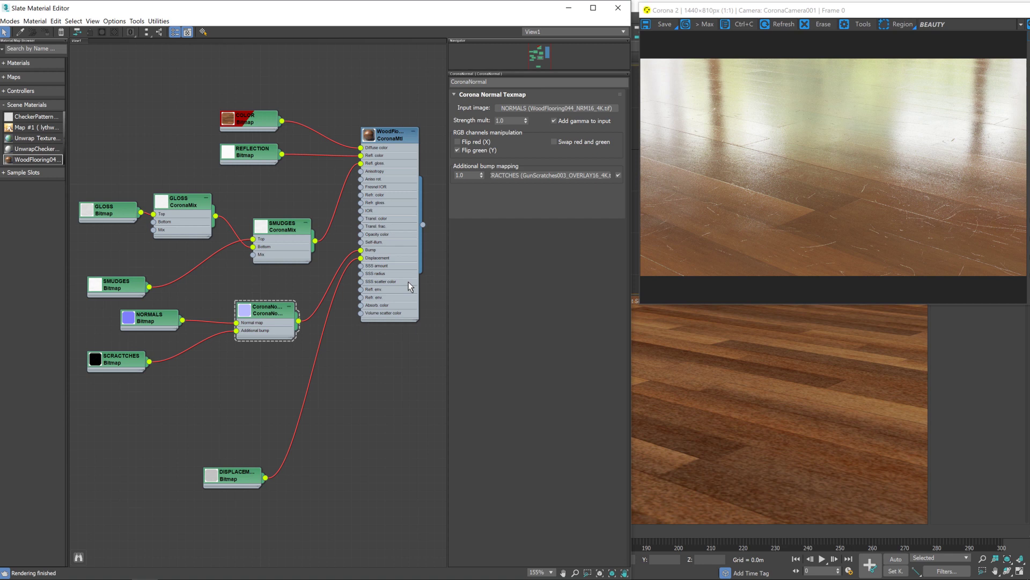
Set the CoronaNormal map's additional bump mapping strength to -0.05
left_click(465, 175)
type("-1")
key("Return")
type("20")
key("Return")
Tidy the node graph by moving the DISPLACEMENT, NORMALS, SCRACTCHES, SMUDGES, REFLECTION and COLOR bitmaps closer to their targets
left_click_drag(232, 478, 273, 377)
left_click_drag(150, 316, 182, 308)
left_click_drag(126, 359, 184, 343)
mouse_move(132, 286)
left_mouse_down()
mouse_move(176, 267)
mouse_move(200, 270)
left_mouse_up()
left_click_drag(250, 159, 283, 166)
left_click_drag(244, 119, 277, 119)
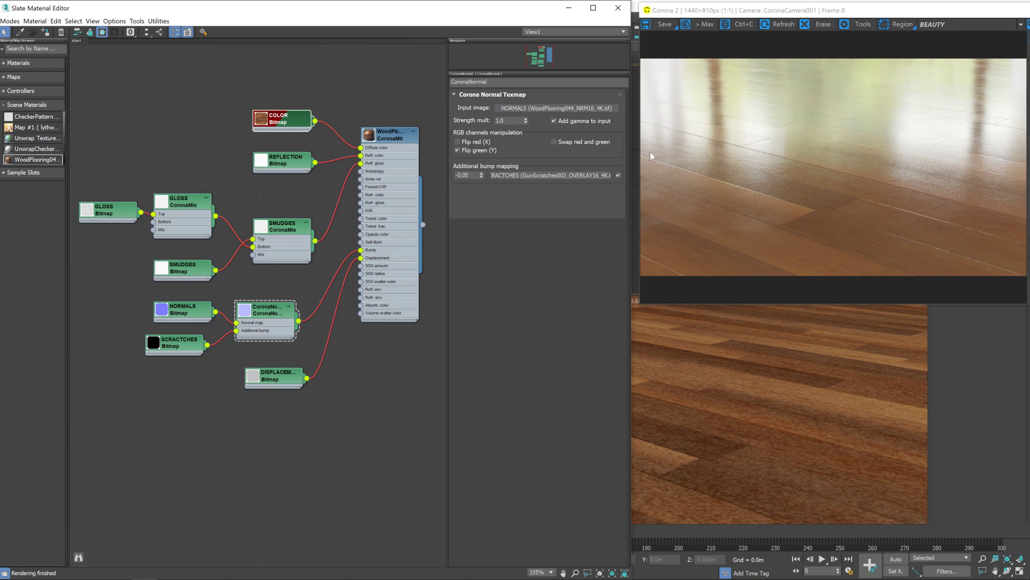
Stop the interactive rendering and start a final 1920×1080 render from CoronaCamera001
left_click_drag(835, 9, 620, 47)
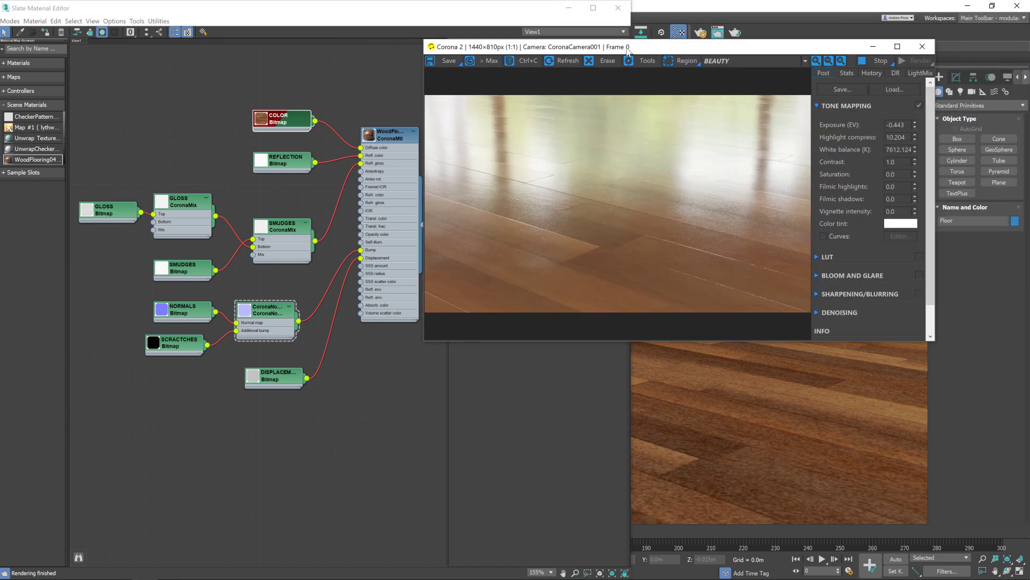
left_click(881, 62)
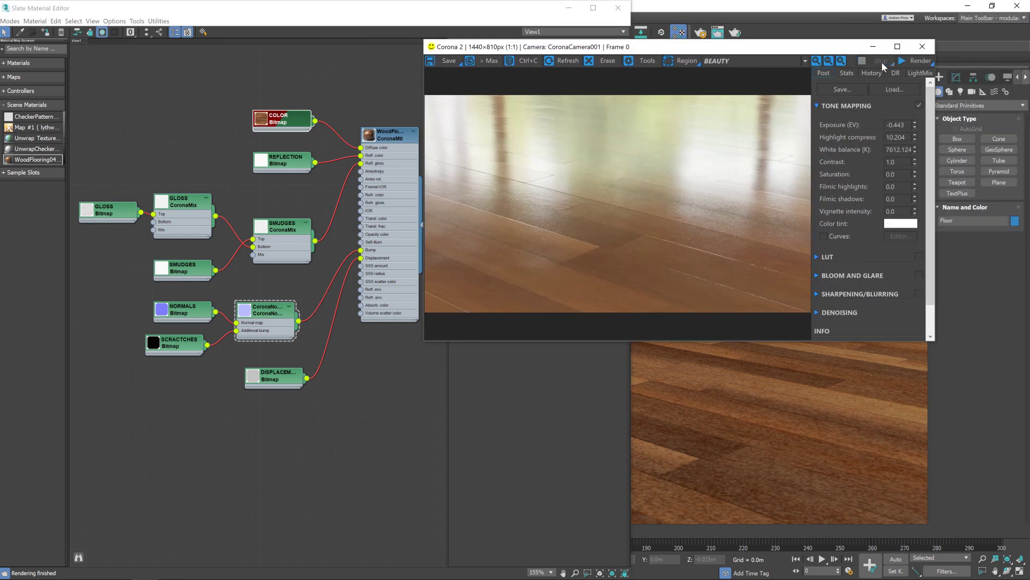
left_click(701, 33)
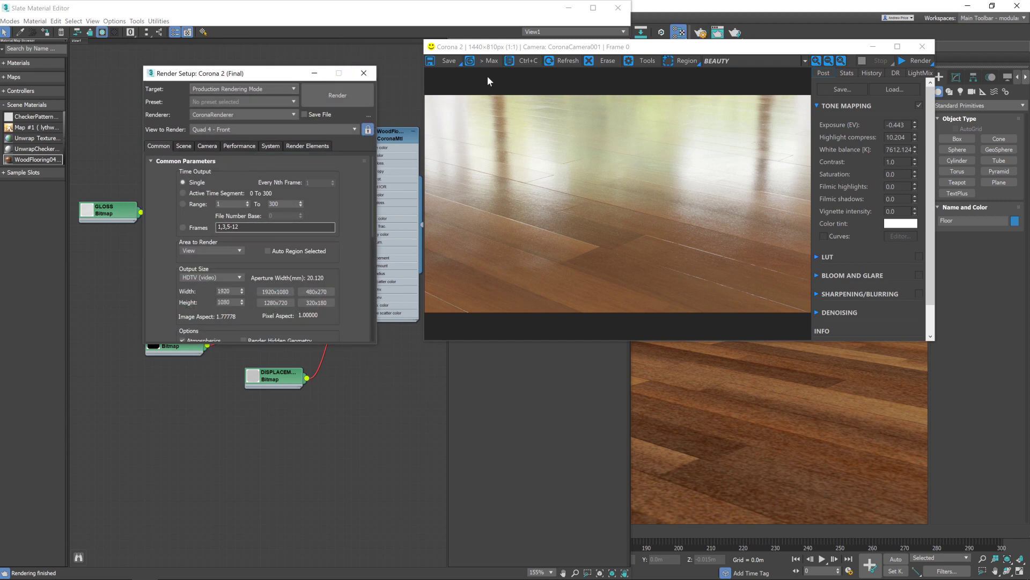
left_click(701, 33)
left_click_drag(617, 51, 439, 93)
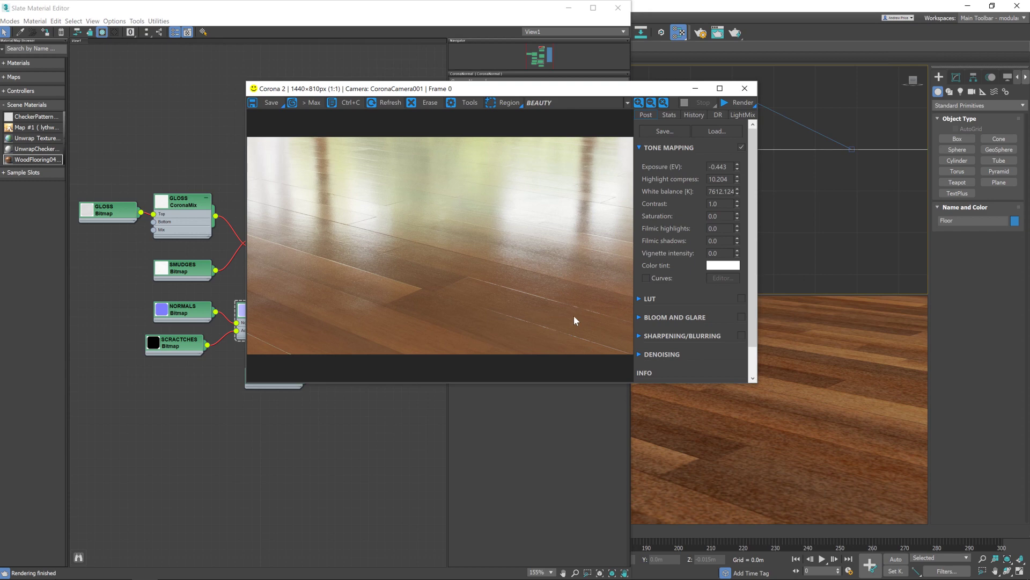
left_click(743, 101)
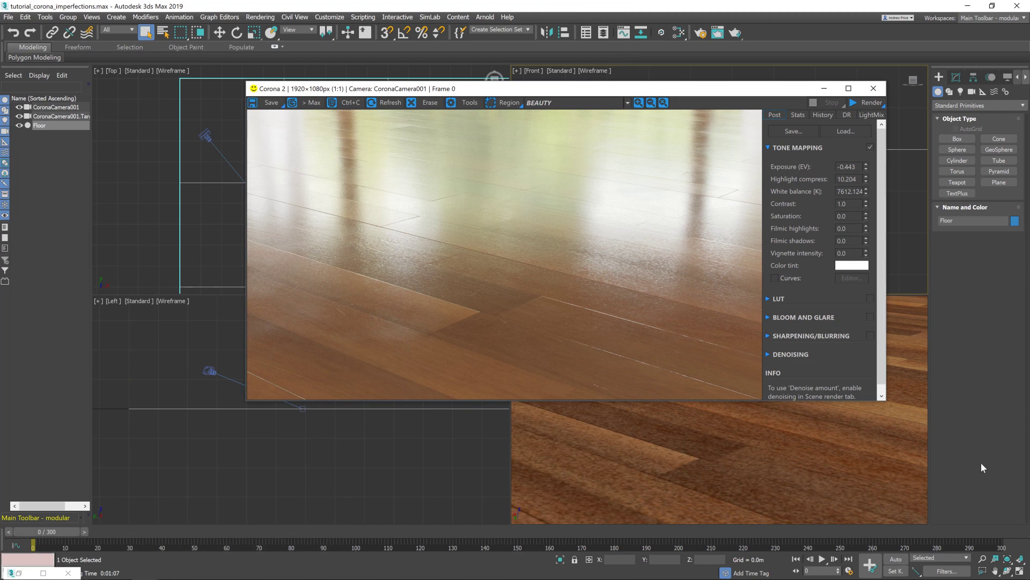